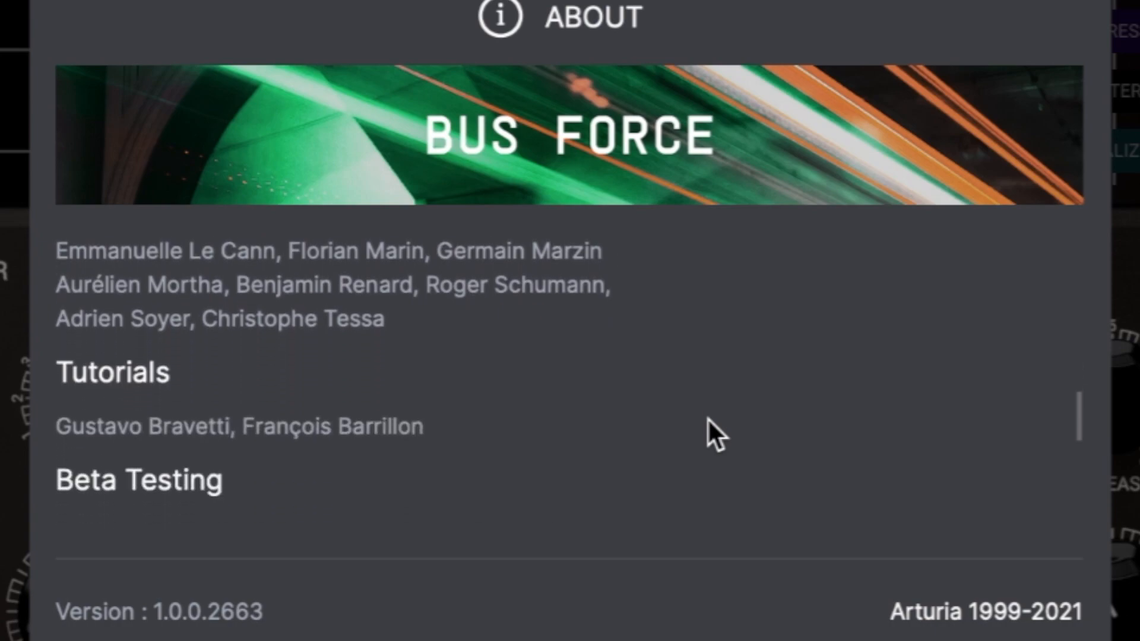
- Close the About window and return to the processor's main controls
click(707, 418)
click(870, 359)
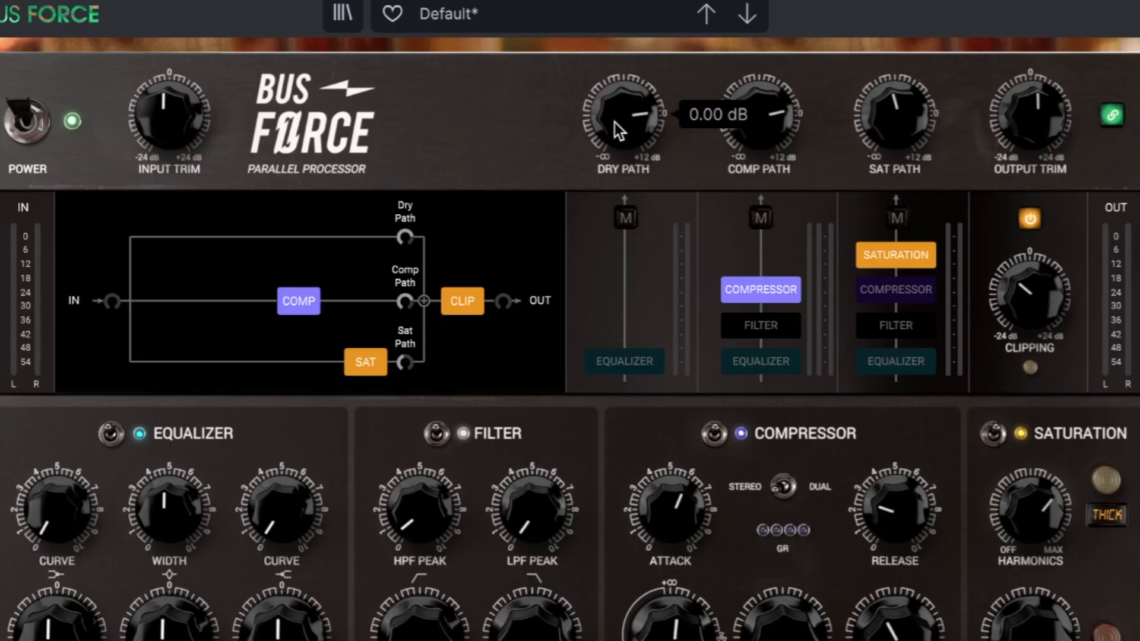
mouse_move(781, 88)
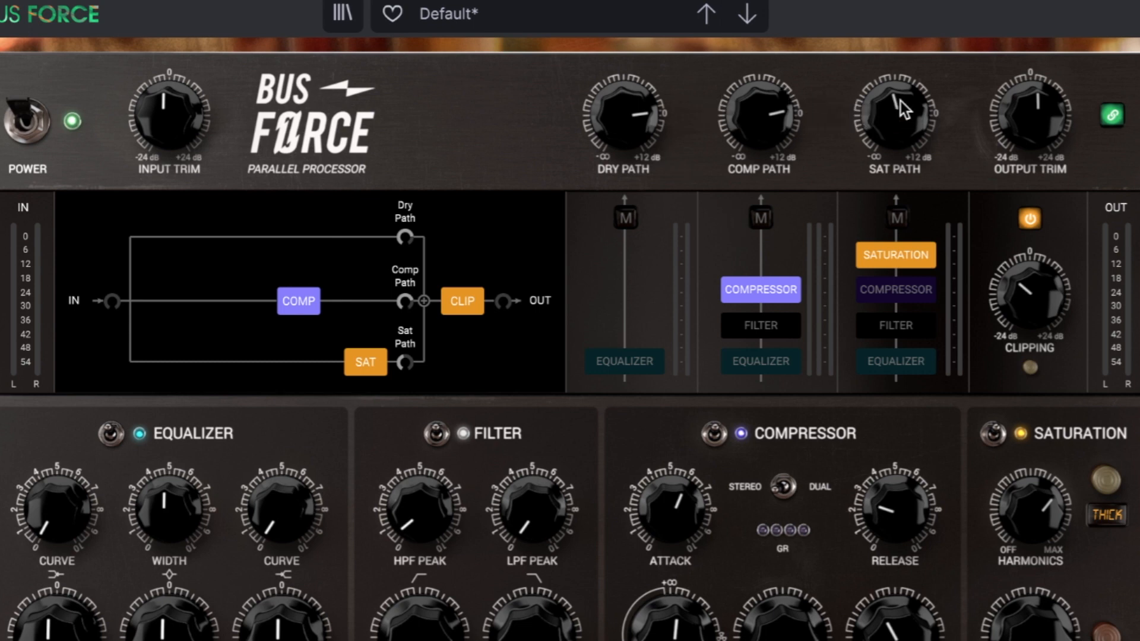
mouse_move(900, 101)
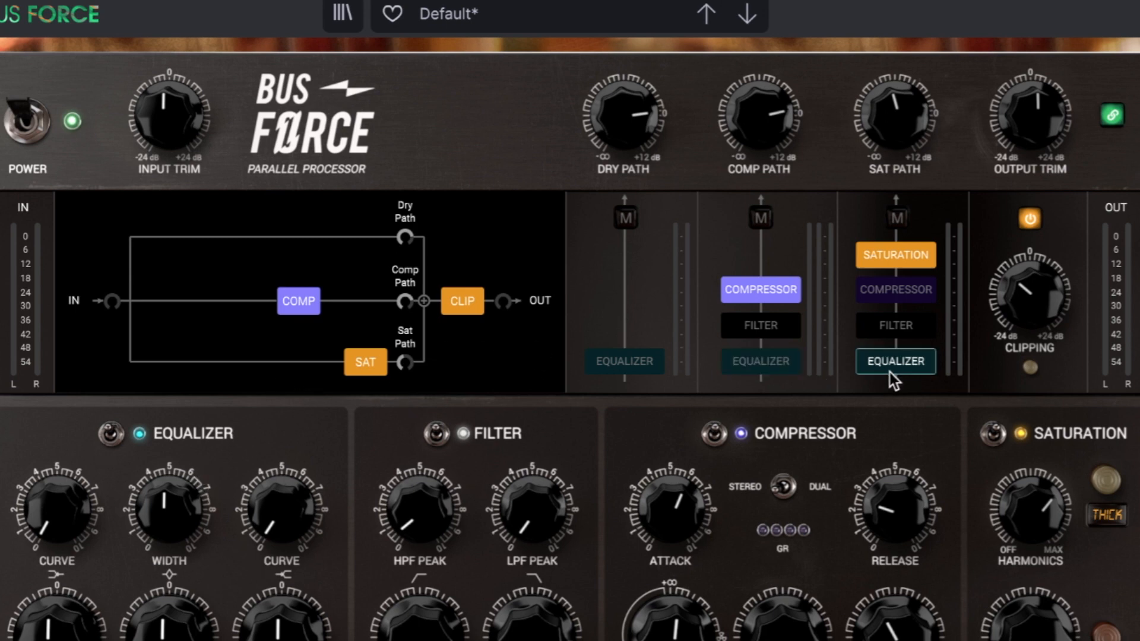
- Try the equalizer on the dry and saturation paths, and switch it off again on both
click(632, 361)
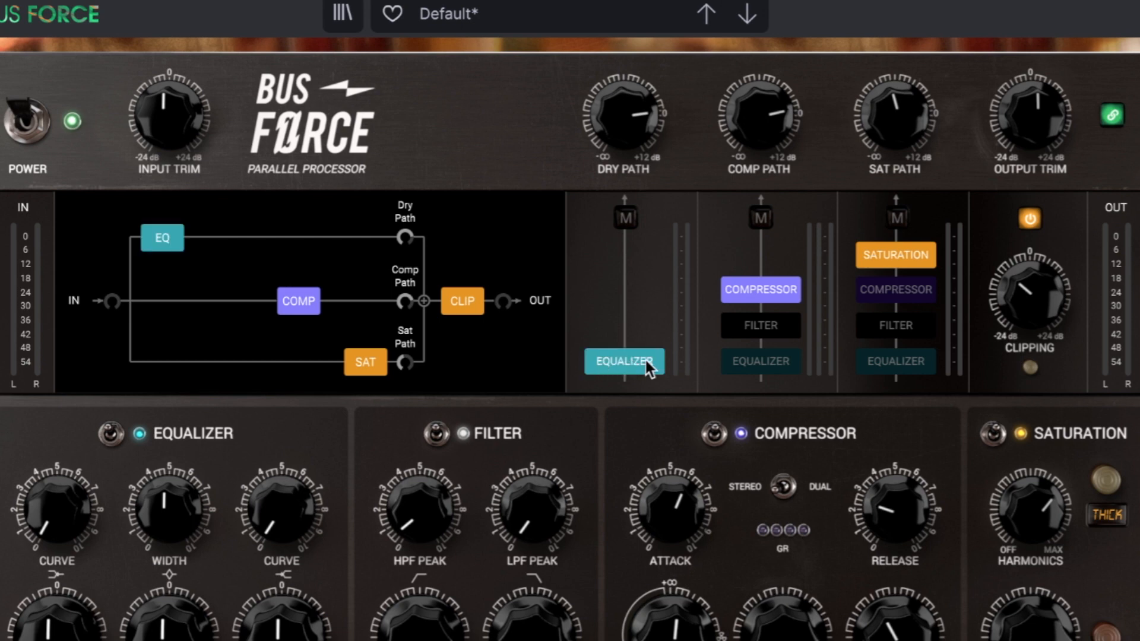
click(921, 365)
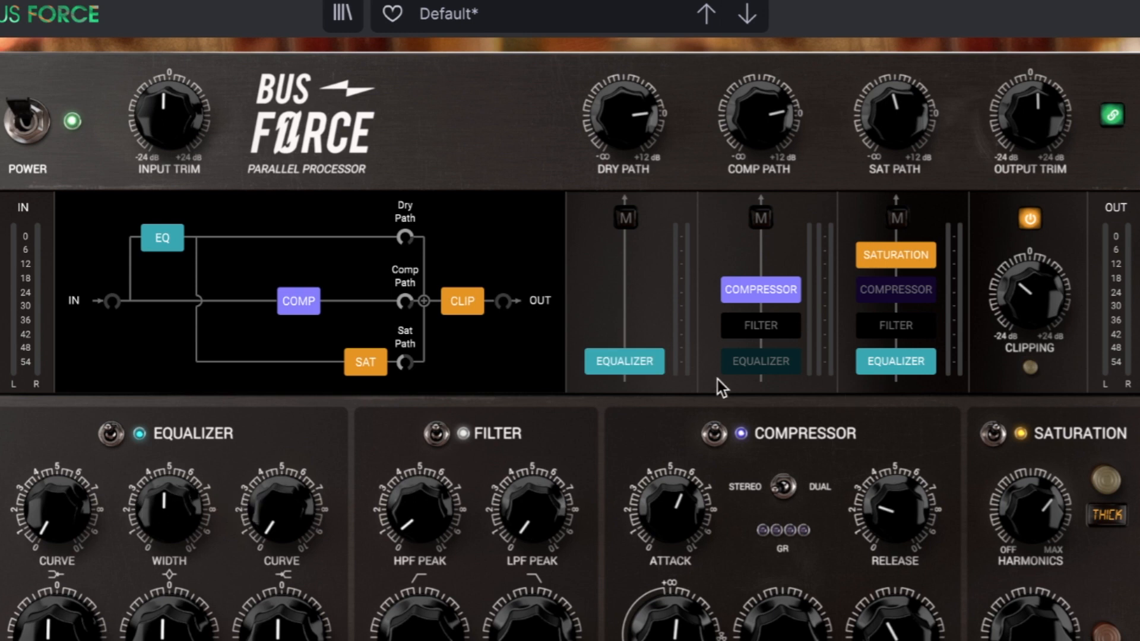
click(864, 361)
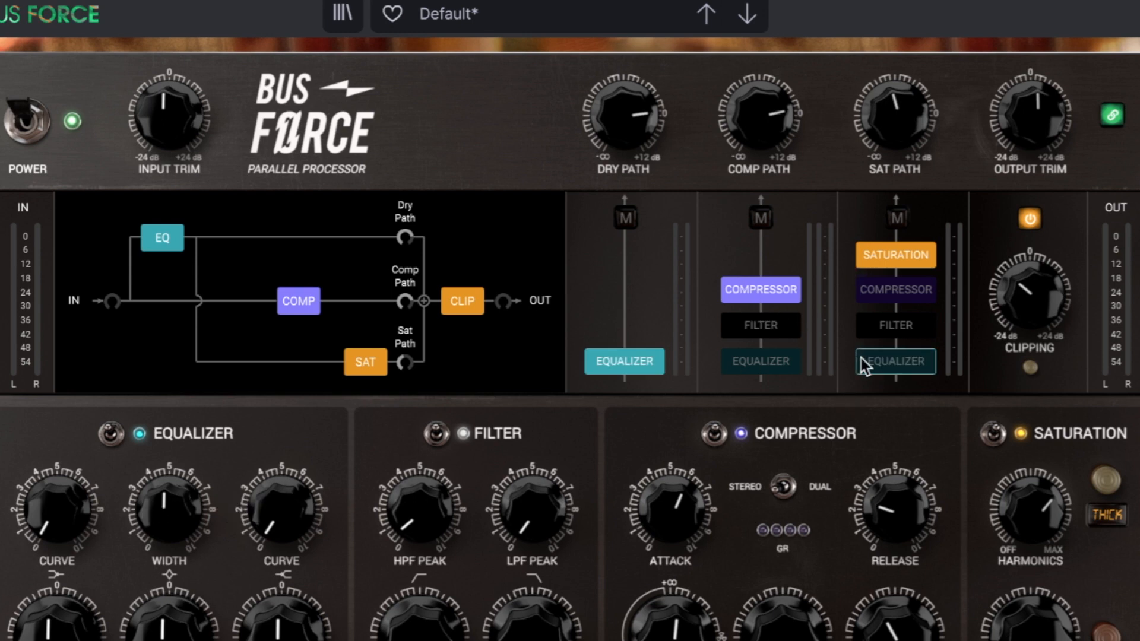
click(652, 361)
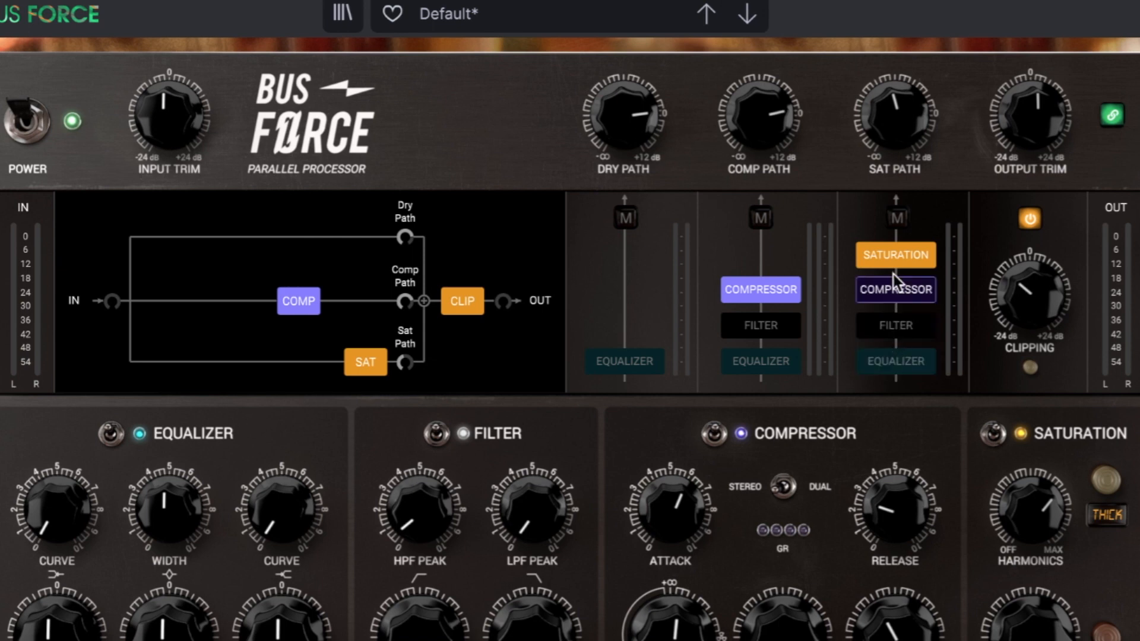
- Try the filter in the compressor path and share filter and compressor with the saturation path, switching the additions off again
click(771, 325)
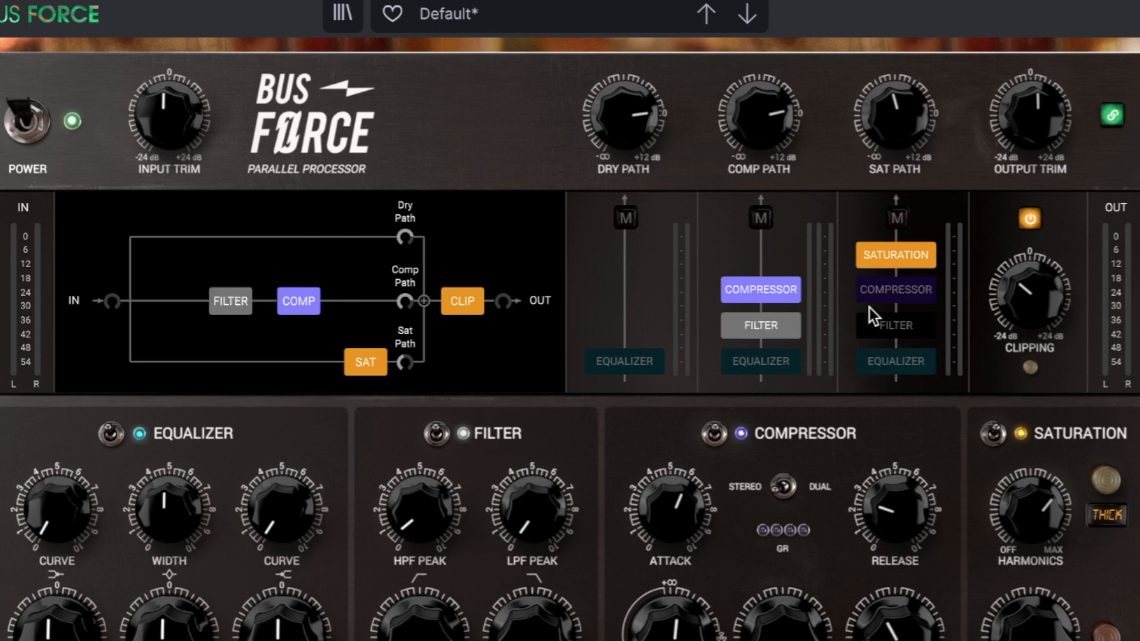
click(899, 292)
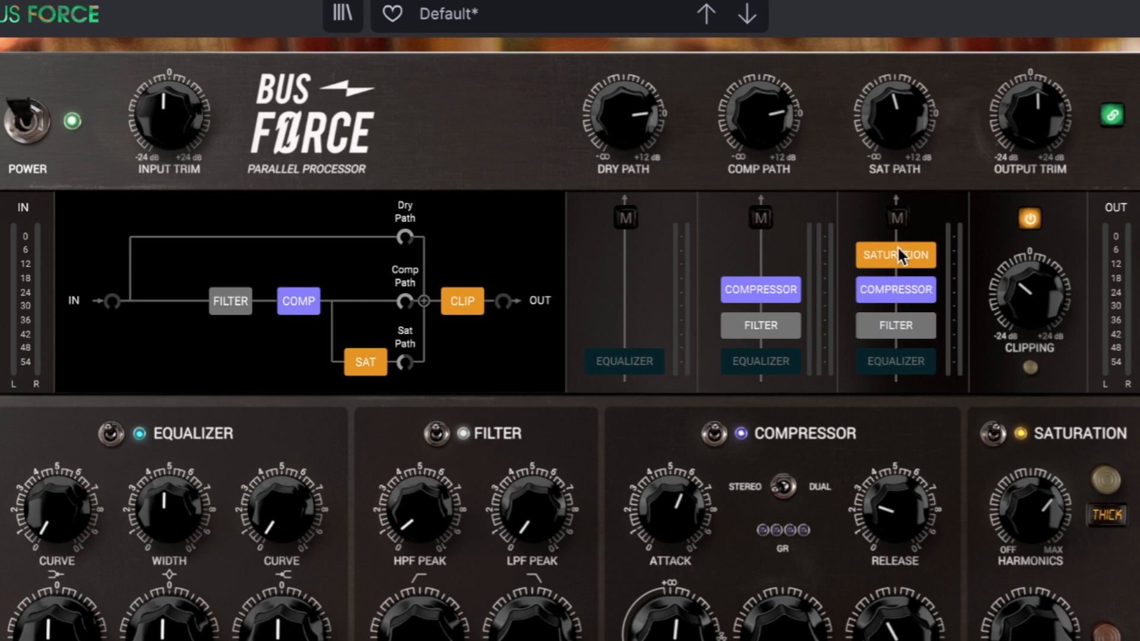
click(886, 296)
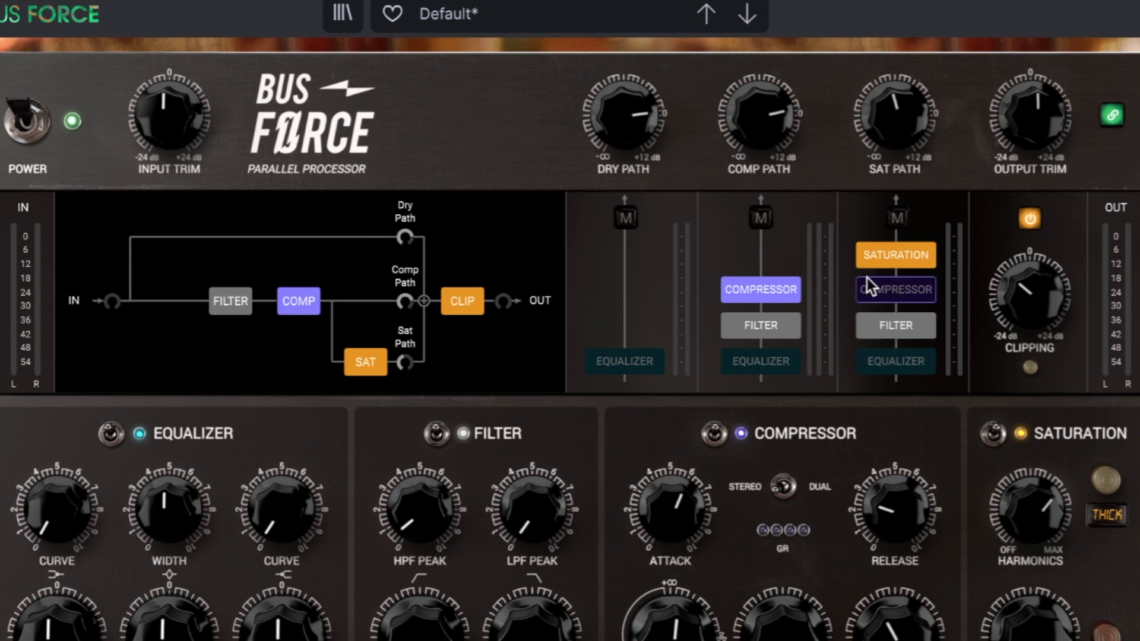
click(866, 278)
click(930, 296)
click(907, 327)
click(739, 331)
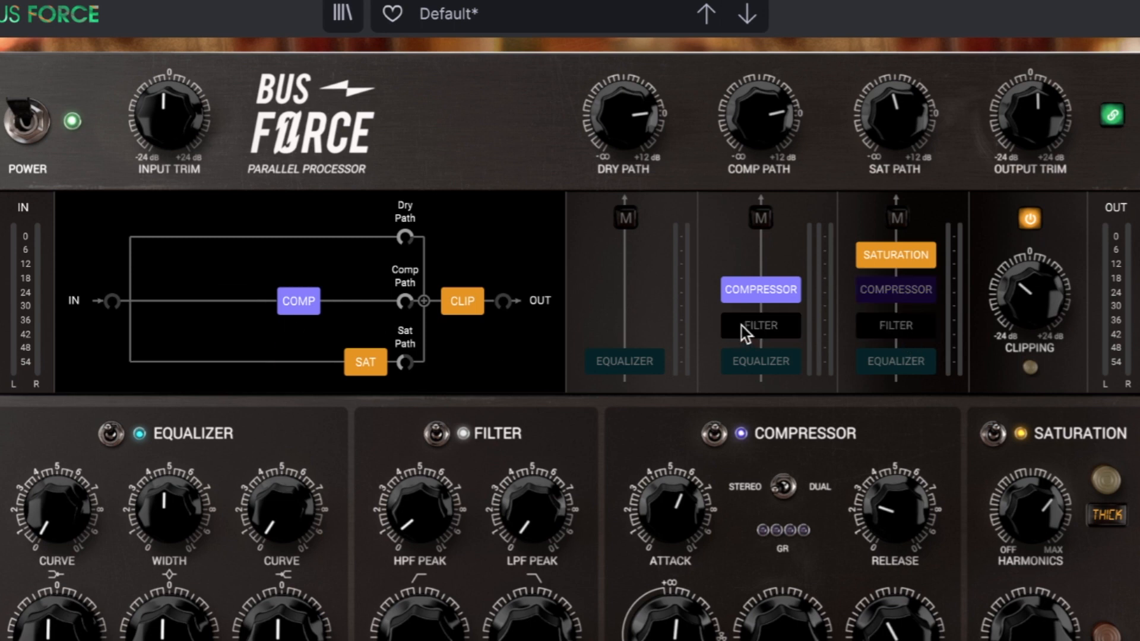
- Try the filter and equalizer in the saturation path, and the compressor in their place, clearing it again
click(758, 320)
click(903, 328)
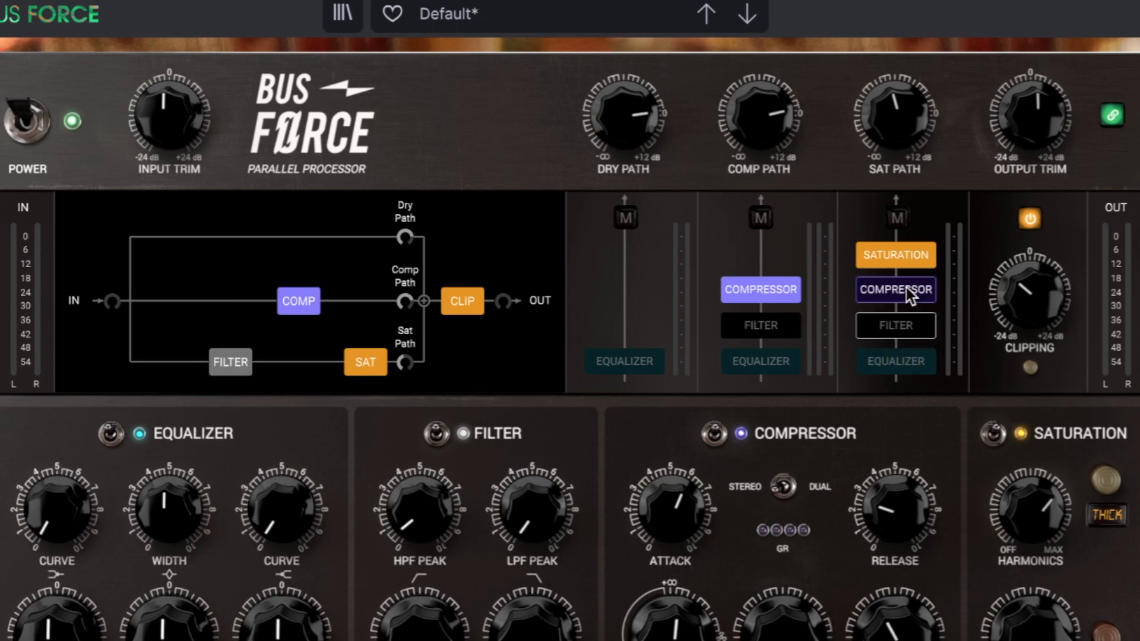
click(907, 363)
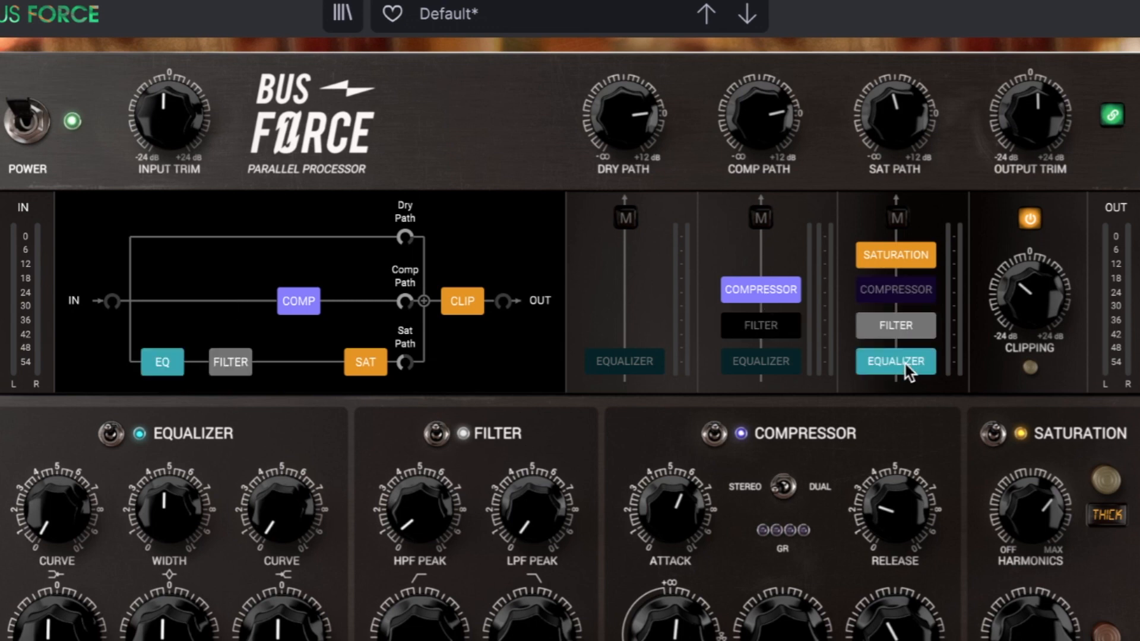
click(906, 326)
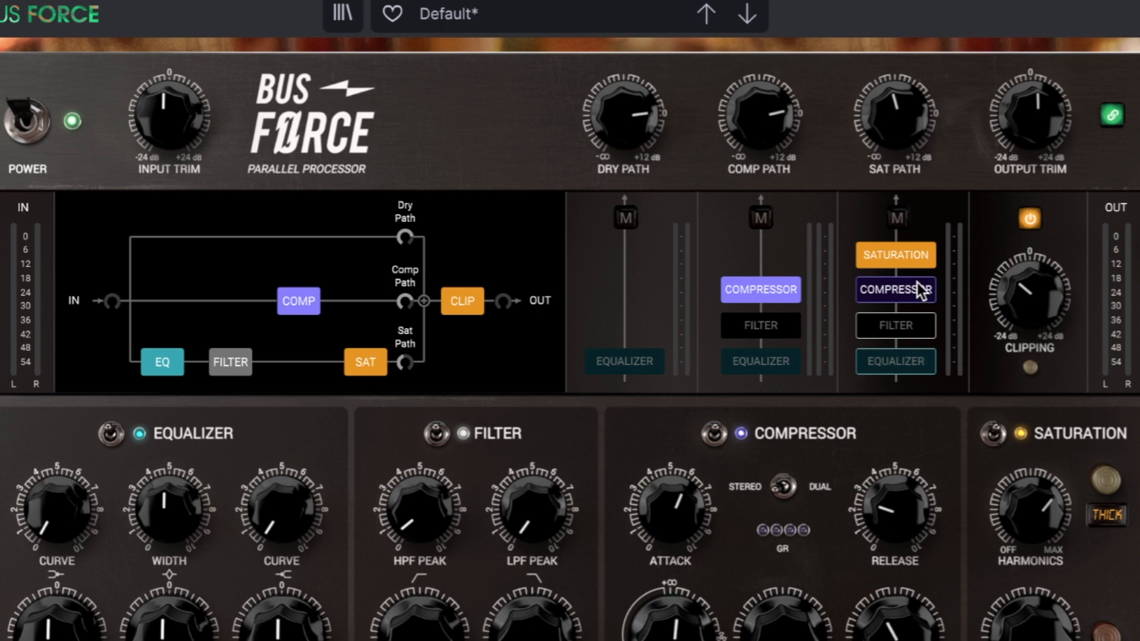
click(922, 291)
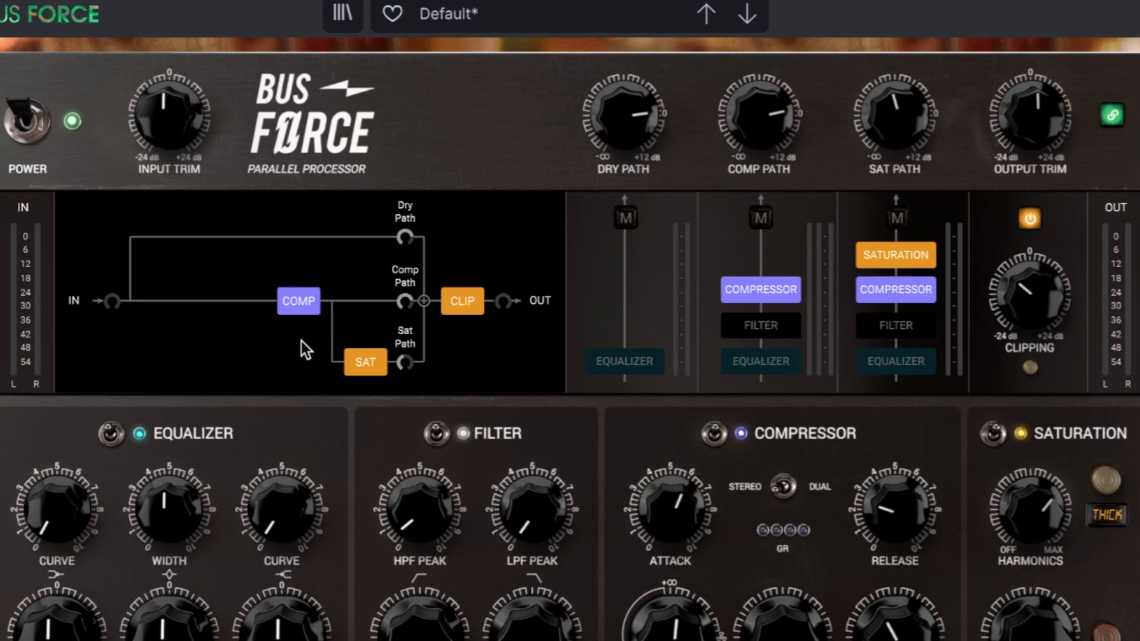
click(932, 288)
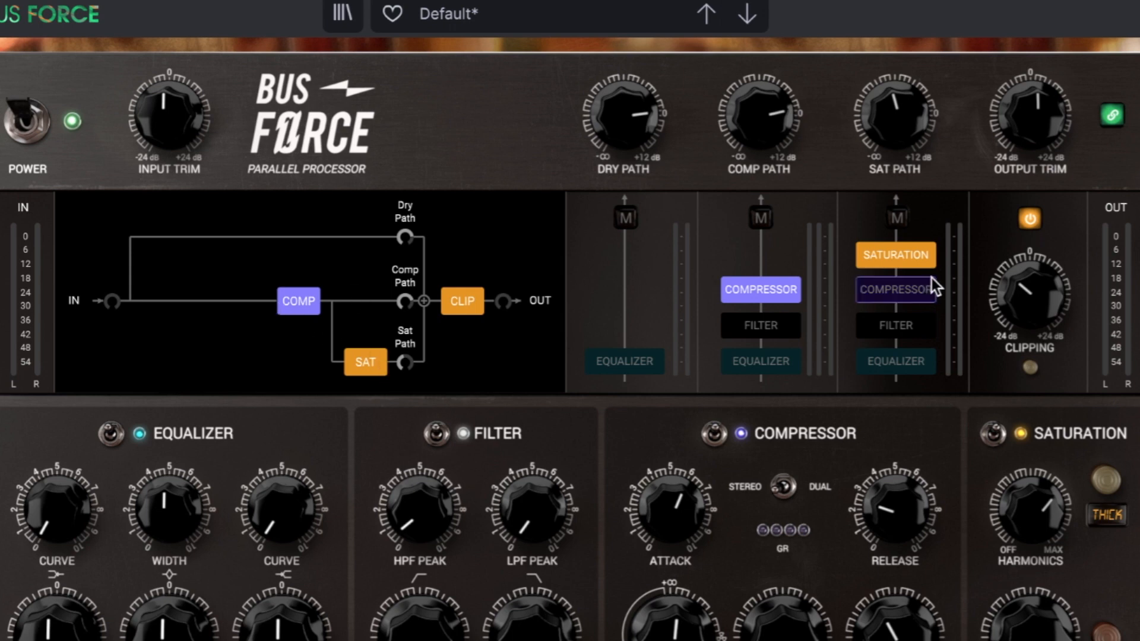
- Enable the filter on the saturation path and the equalizer on the saturation, compressor and dry paths
click(917, 325)
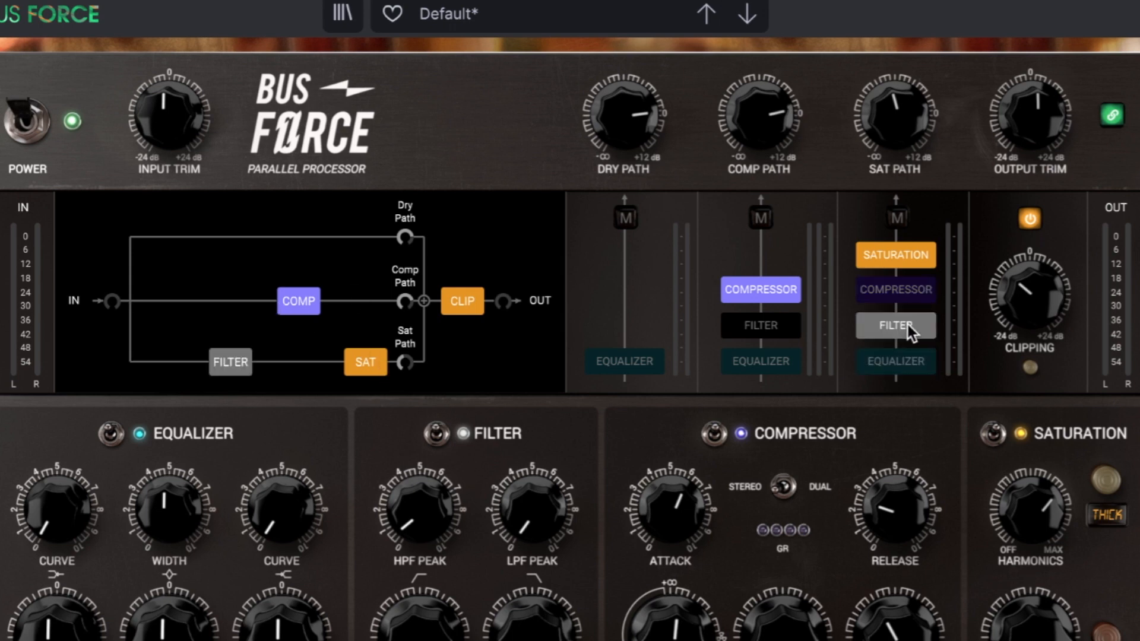
click(906, 362)
click(751, 363)
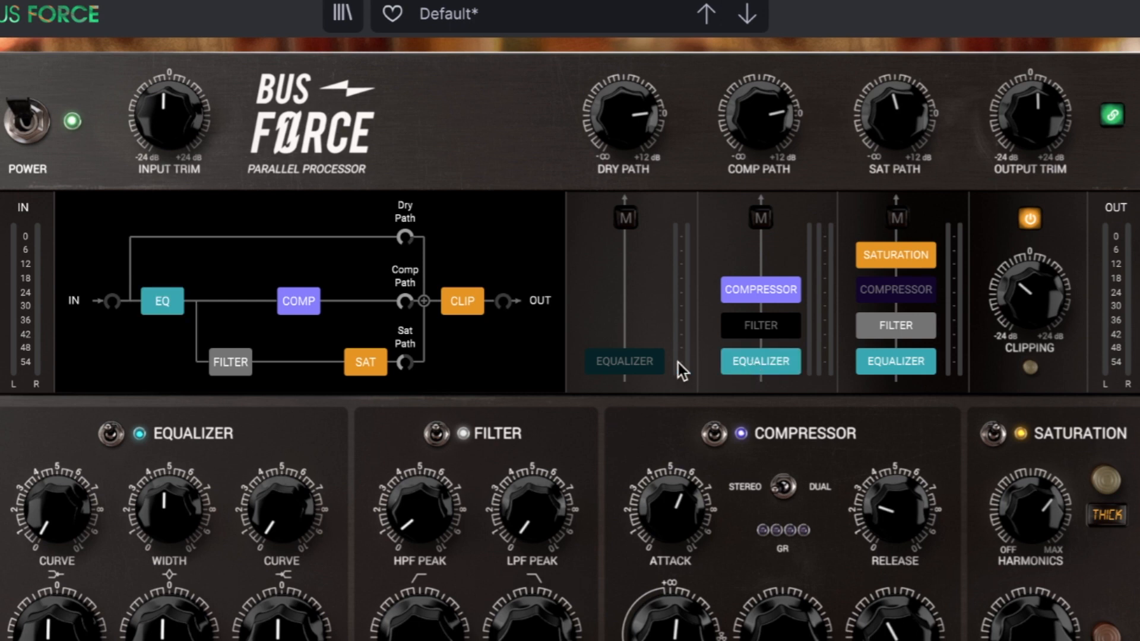
click(647, 362)
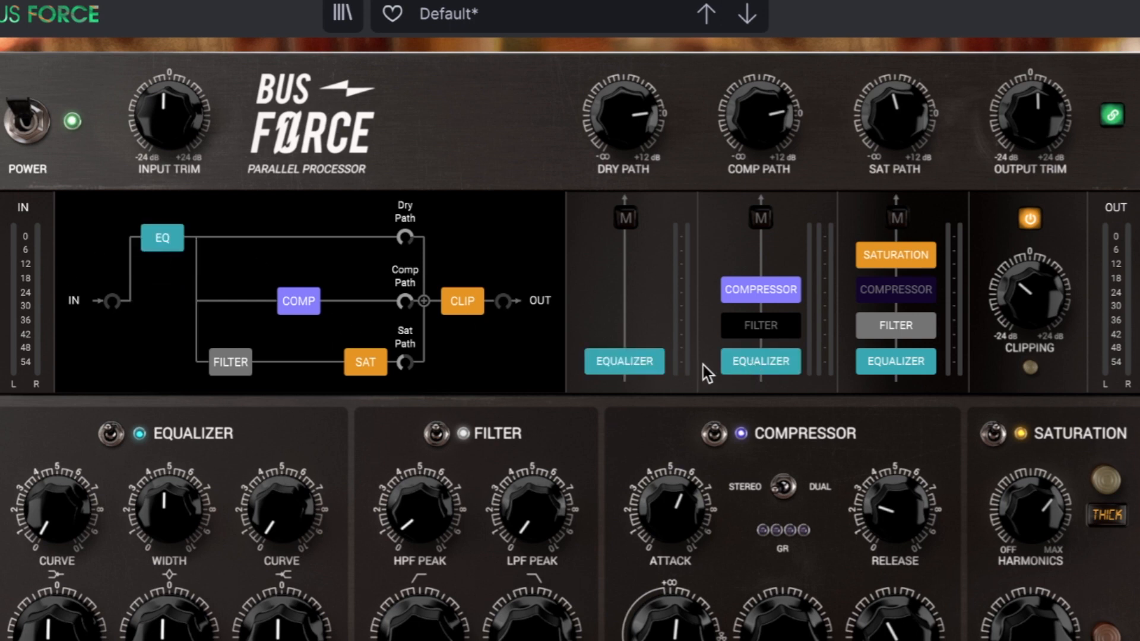
- Move the filter from the saturation path to the compressor path and back to the saturation path
click(921, 328)
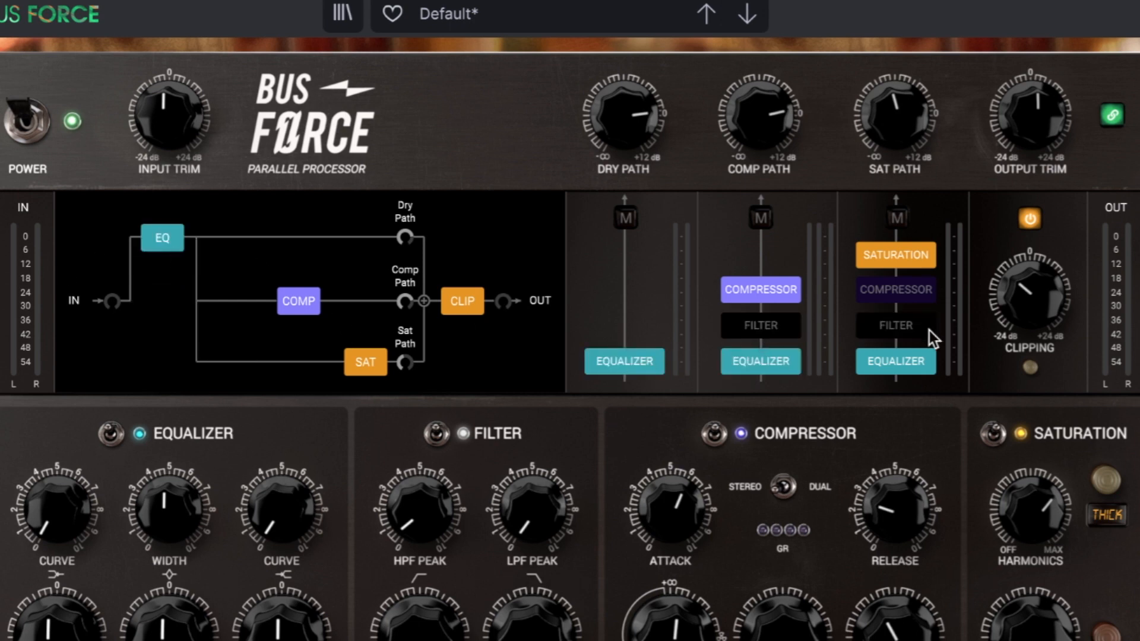
click(753, 329)
click(782, 324)
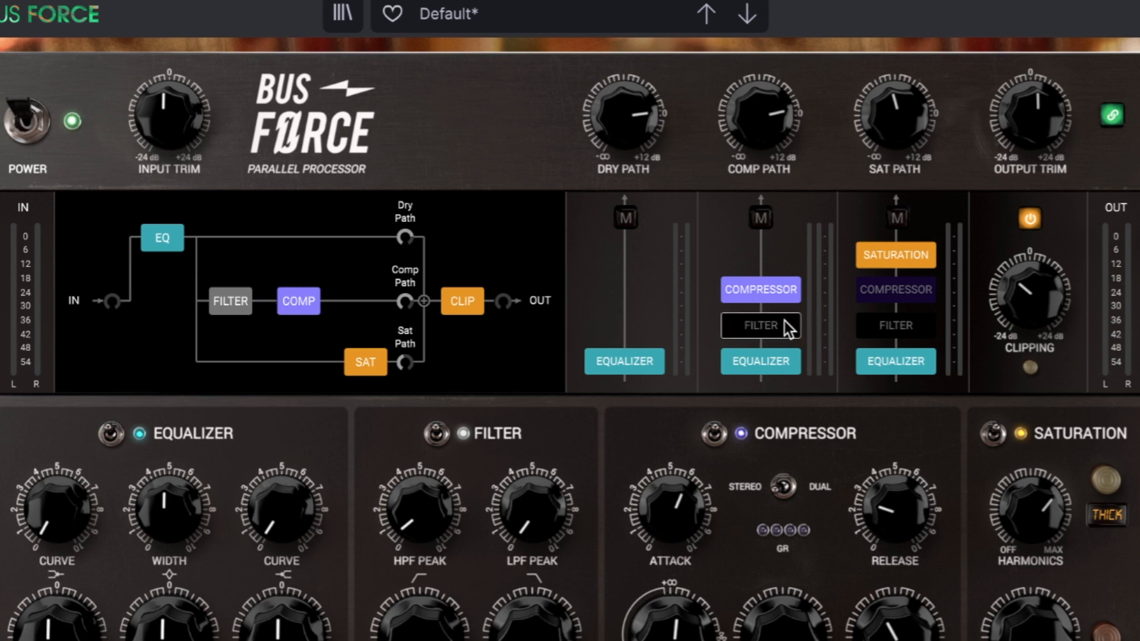
click(905, 326)
- Disable the equalizer on the saturation and compressor paths, keeping it on the dry path
click(914, 360)
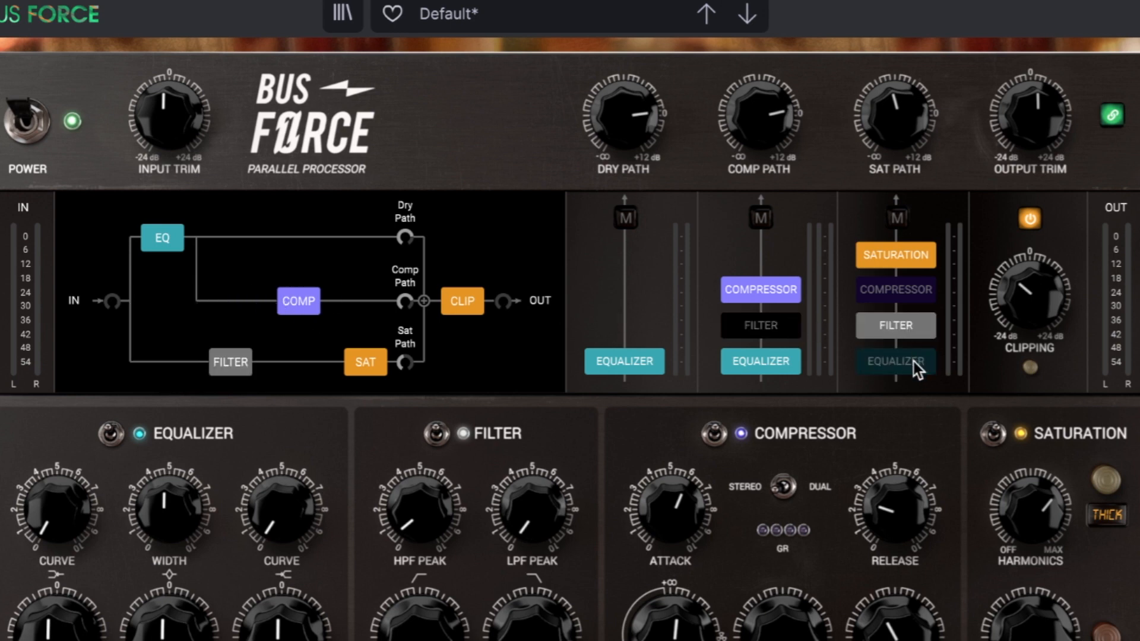
click(756, 356)
click(632, 358)
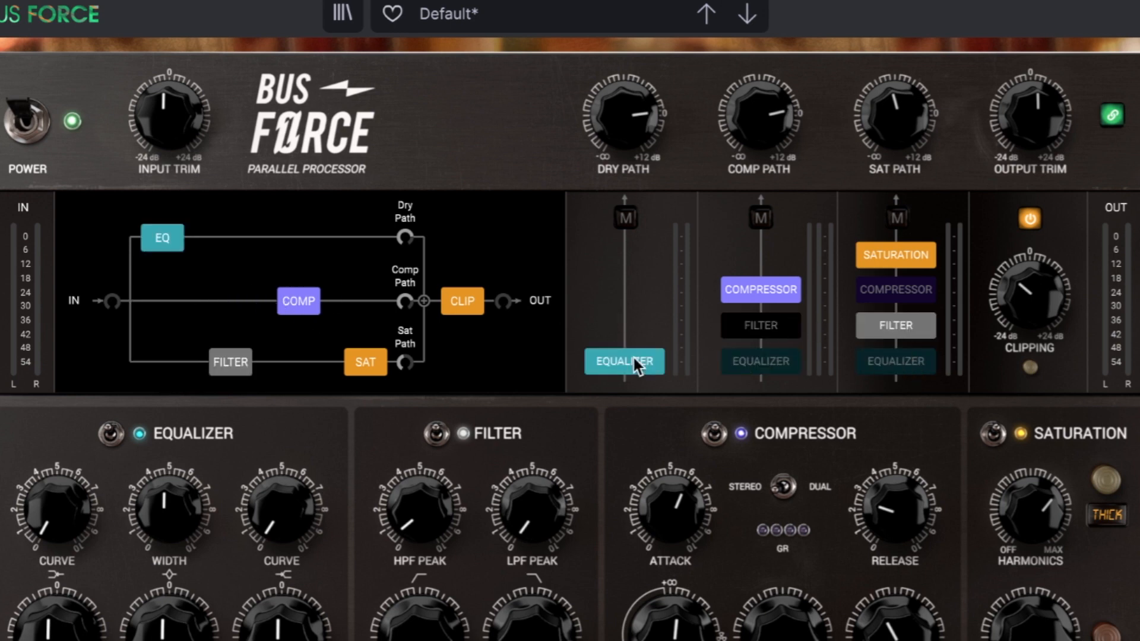
- Try sharing the dry path's equalizer with the saturation path, and switch off both equalizers and the saturation path's filter
click(910, 366)
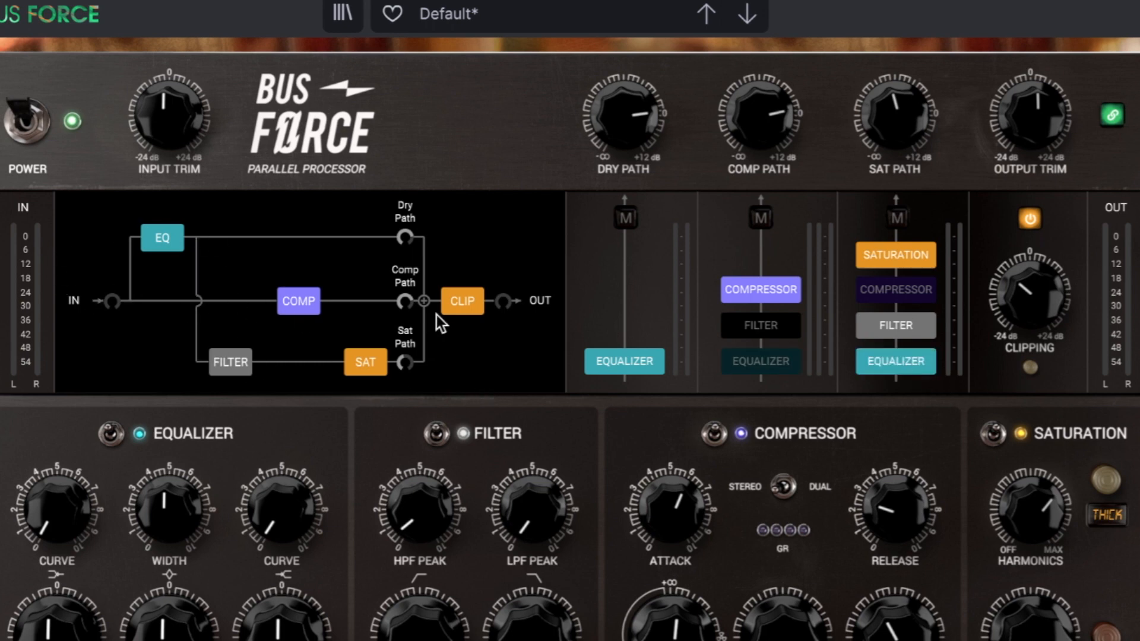
click(900, 359)
click(615, 362)
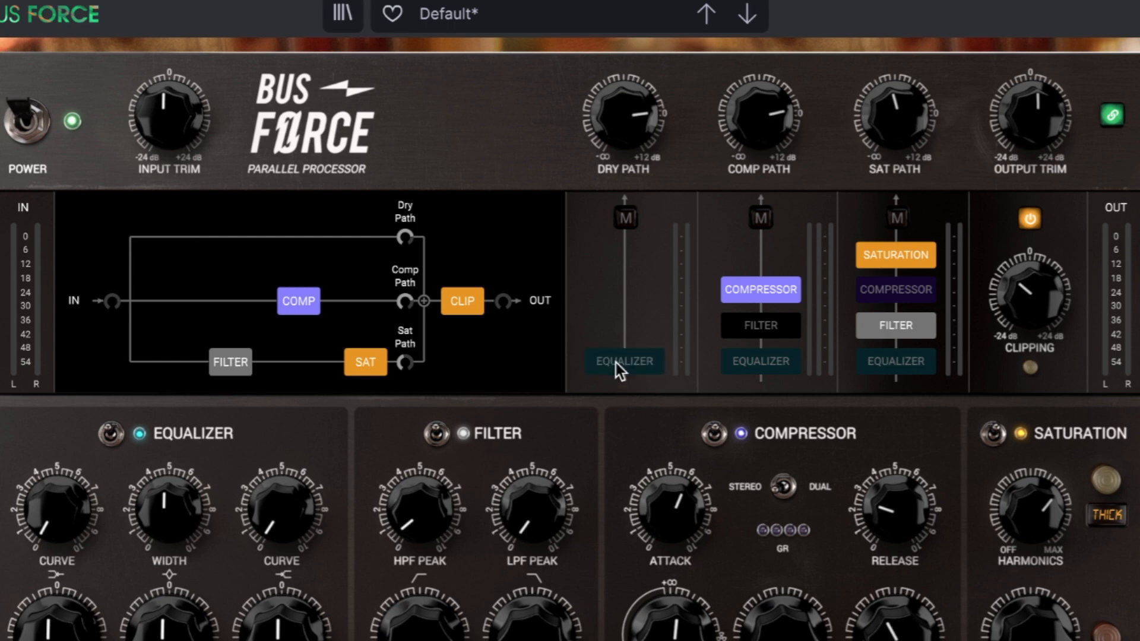
click(927, 328)
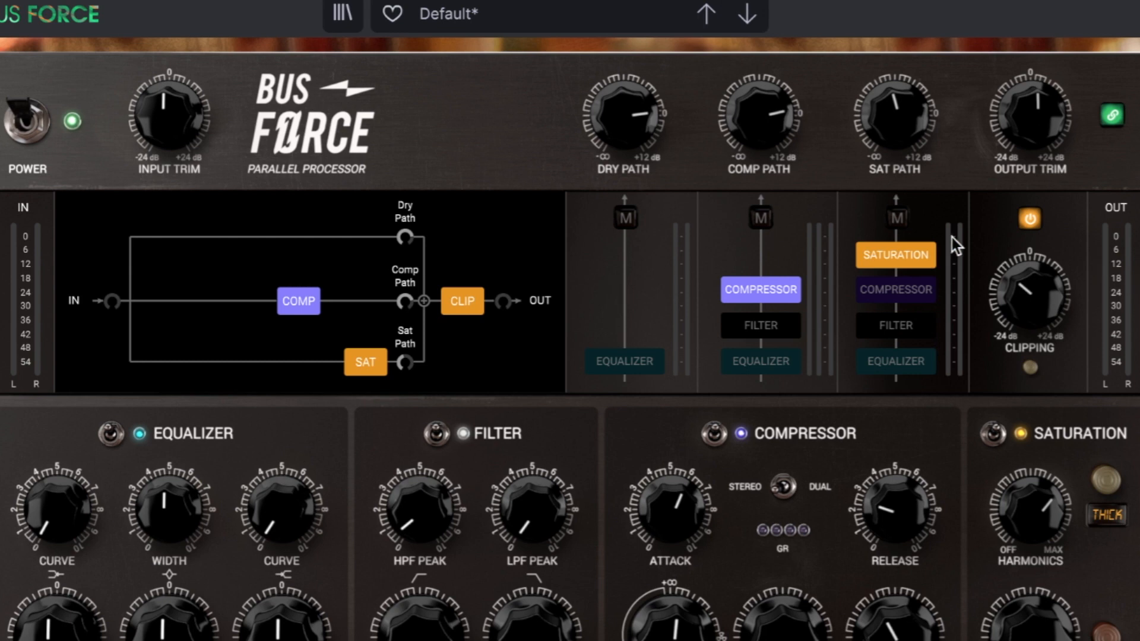
- Bypass the output clipping stage and switch it back on
click(1031, 221)
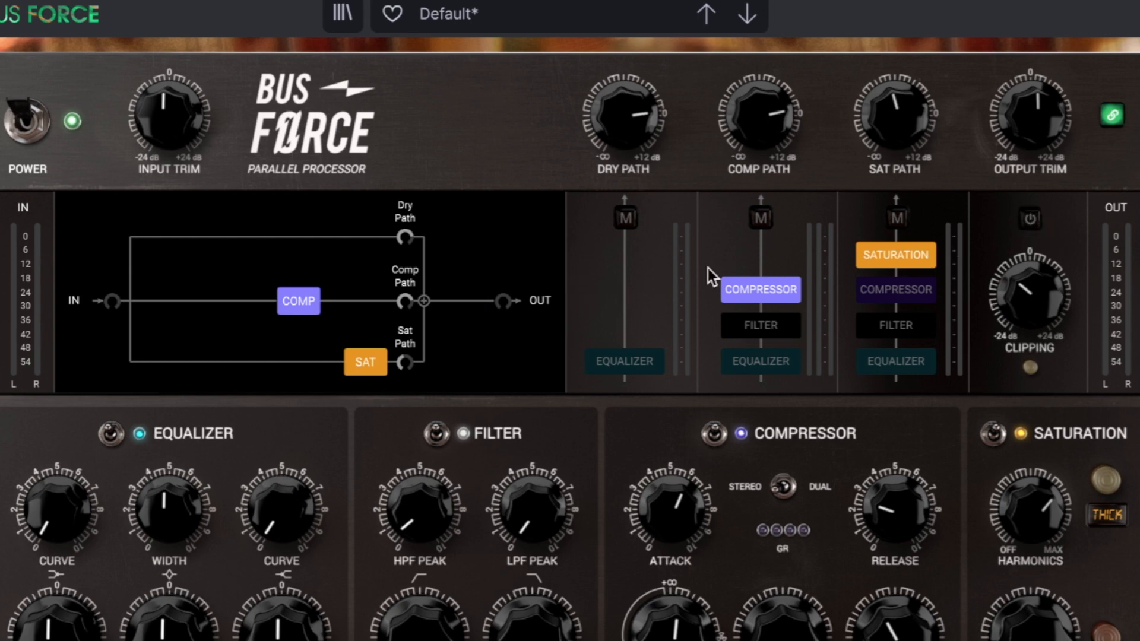
click(1030, 219)
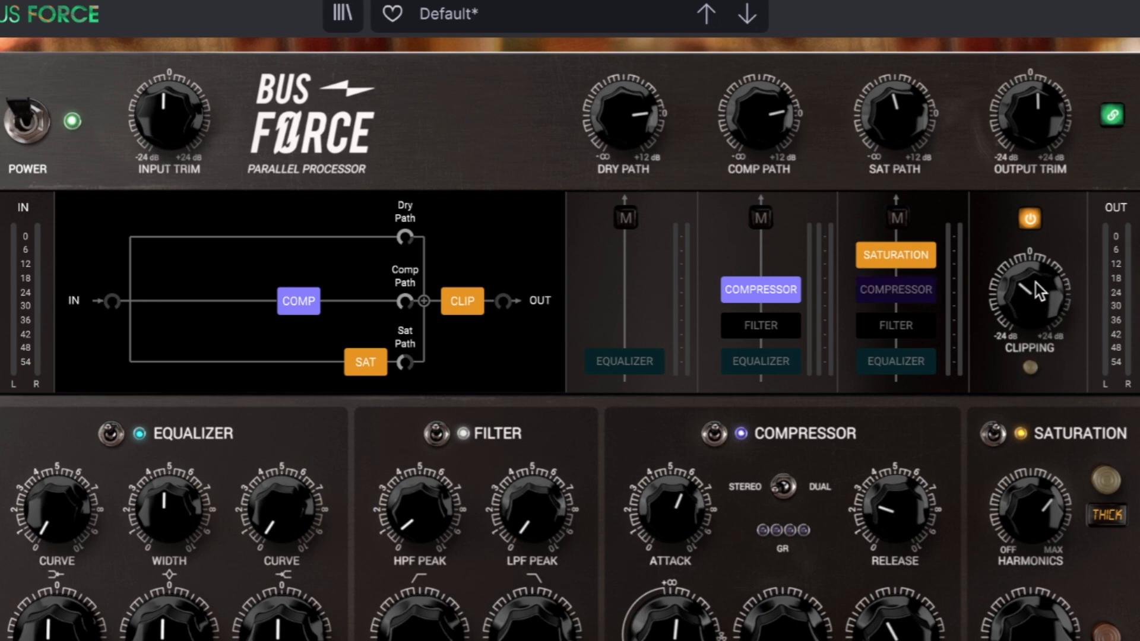
mouse_move(1036, 282)
mouse_move(1031, 311)
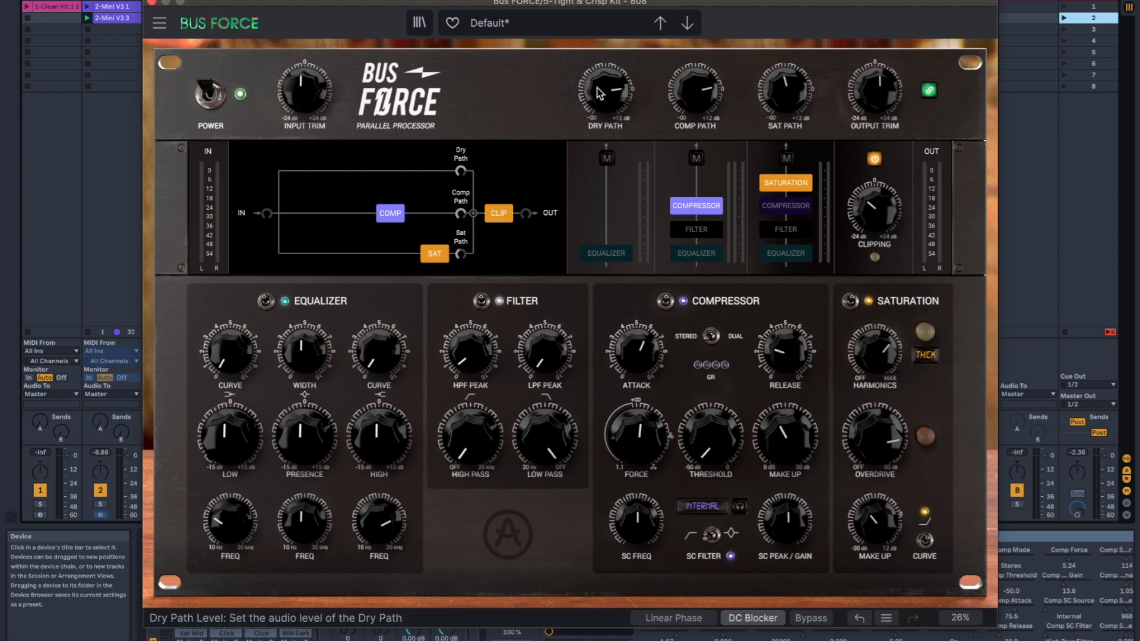
- View the graphic displays of the equalizer, filter, compressor and saturation modules in turn
mouse_move(598, 102)
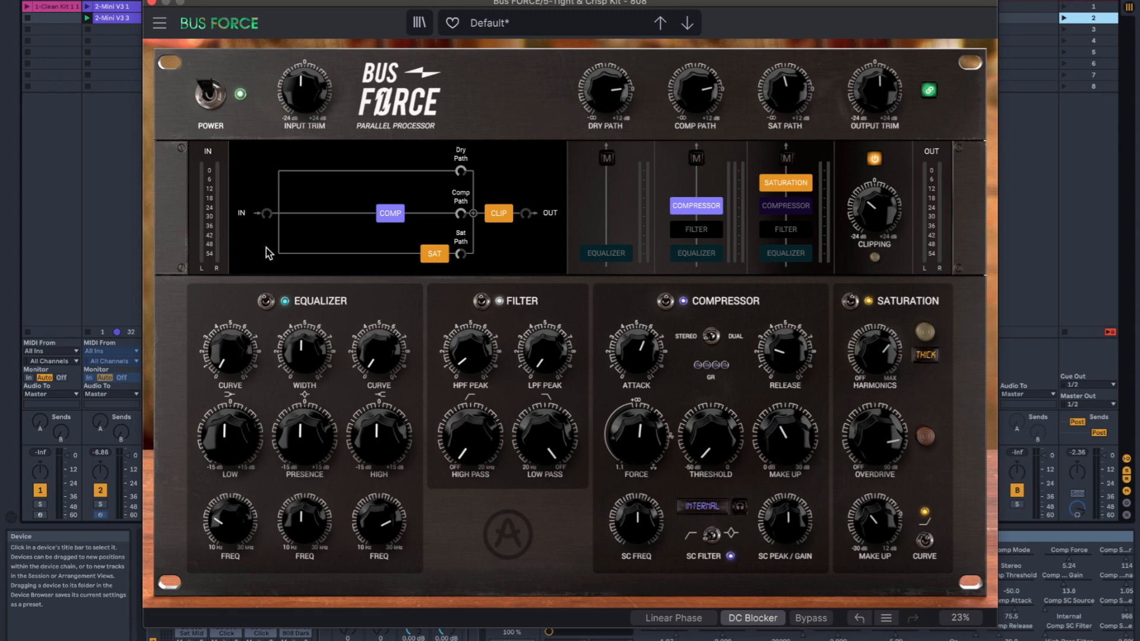
click(345, 303)
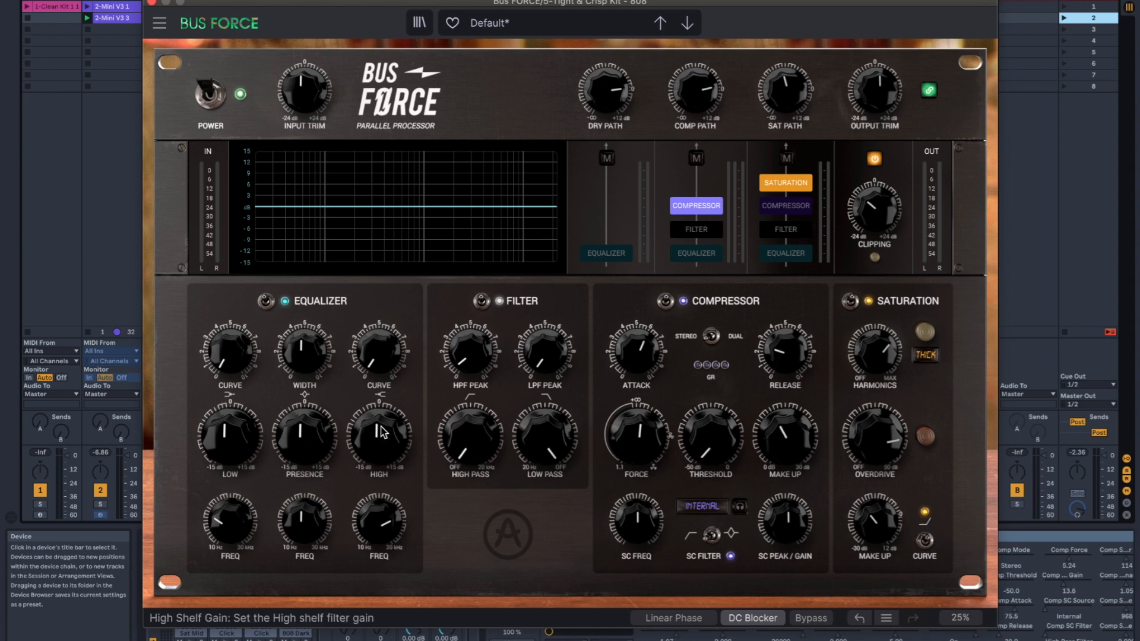
click(531, 304)
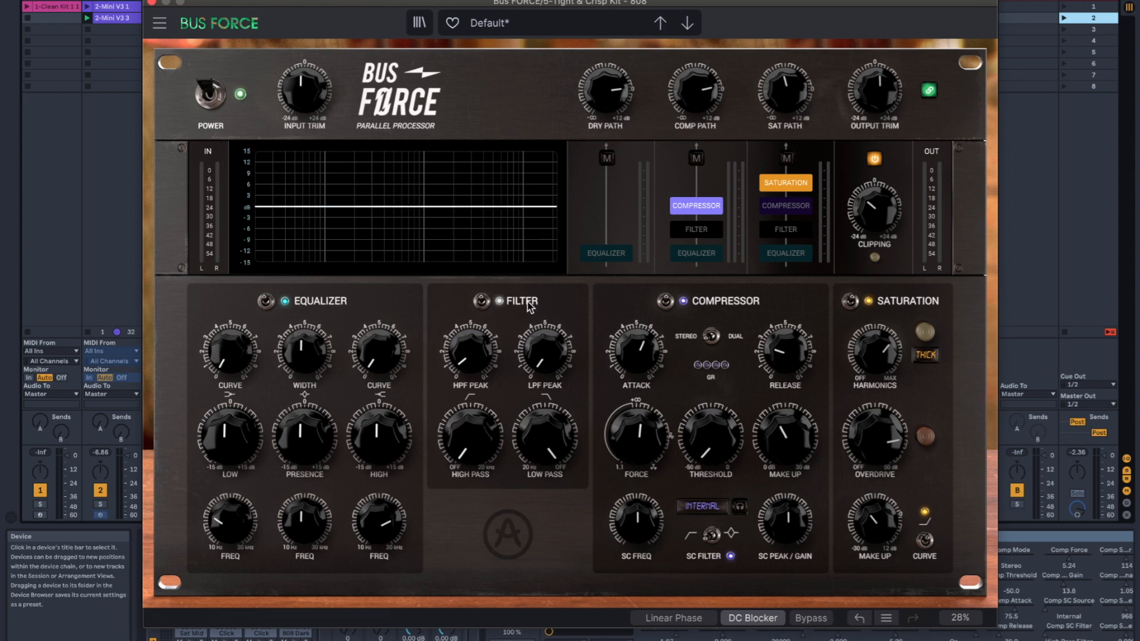
click(726, 303)
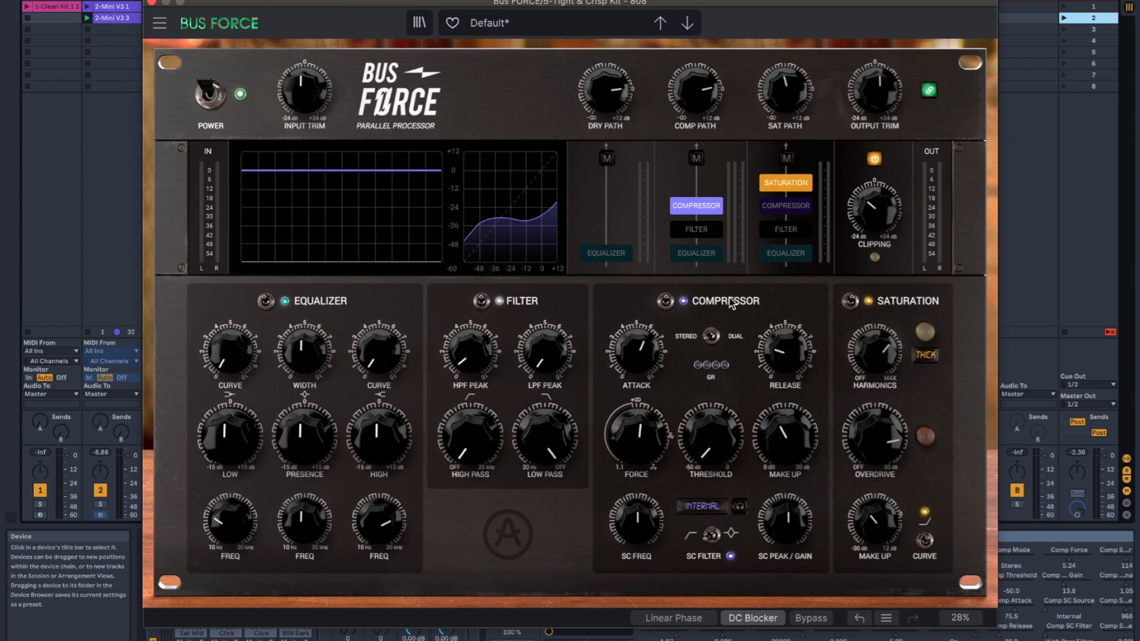
click(905, 305)
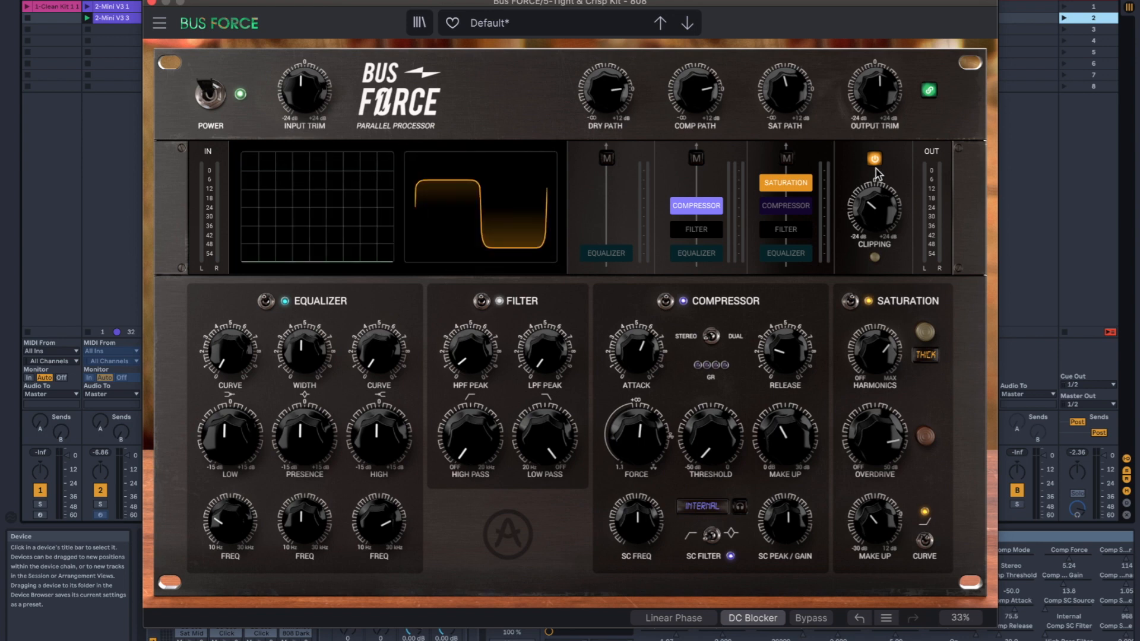
mouse_move(884, 213)
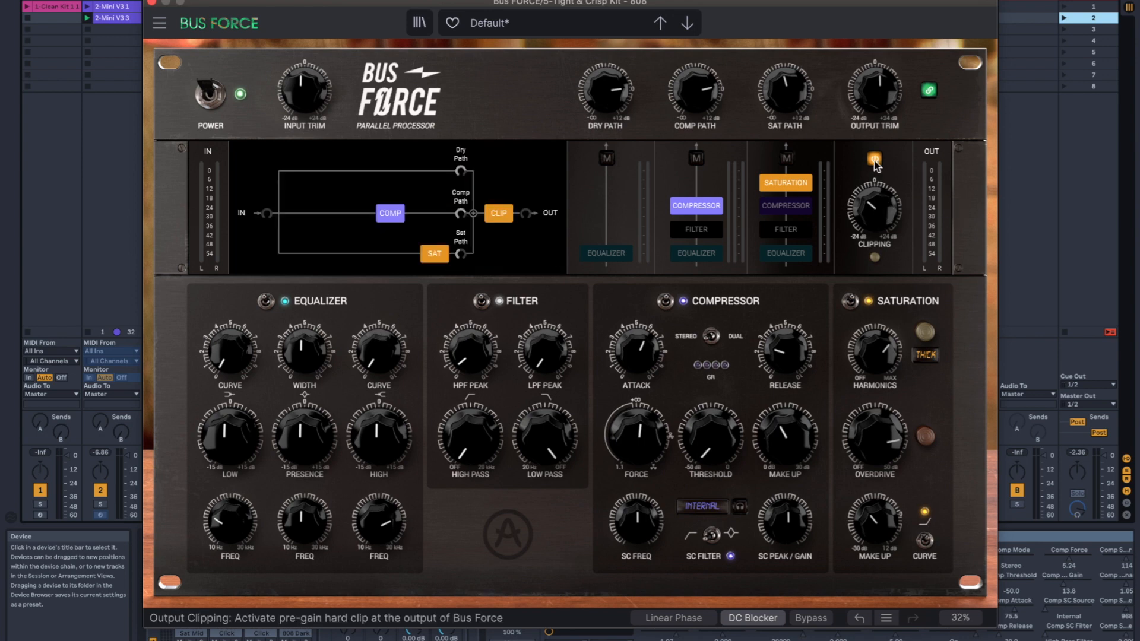
- Toggle the output clipping off and on again
click(874, 161)
click(874, 160)
- Shape the equalizer with a low shelf cut, boosted presence and highs, an adjusted bell width, and a bell frequency of about 2605 Hz
click(328, 300)
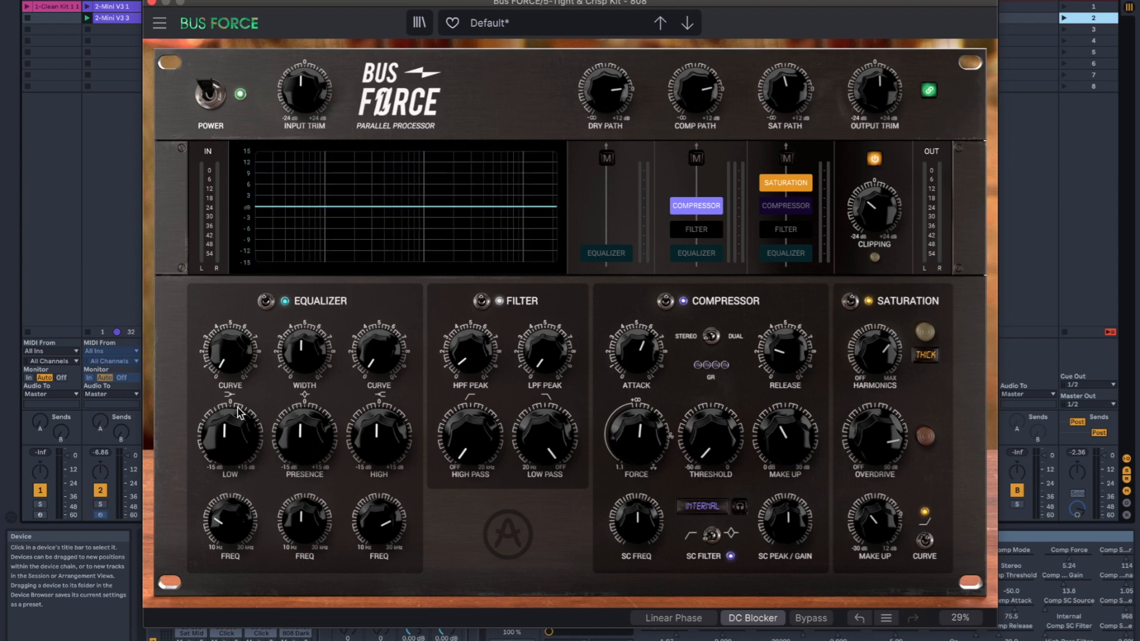
drag(217, 438, 216, 474)
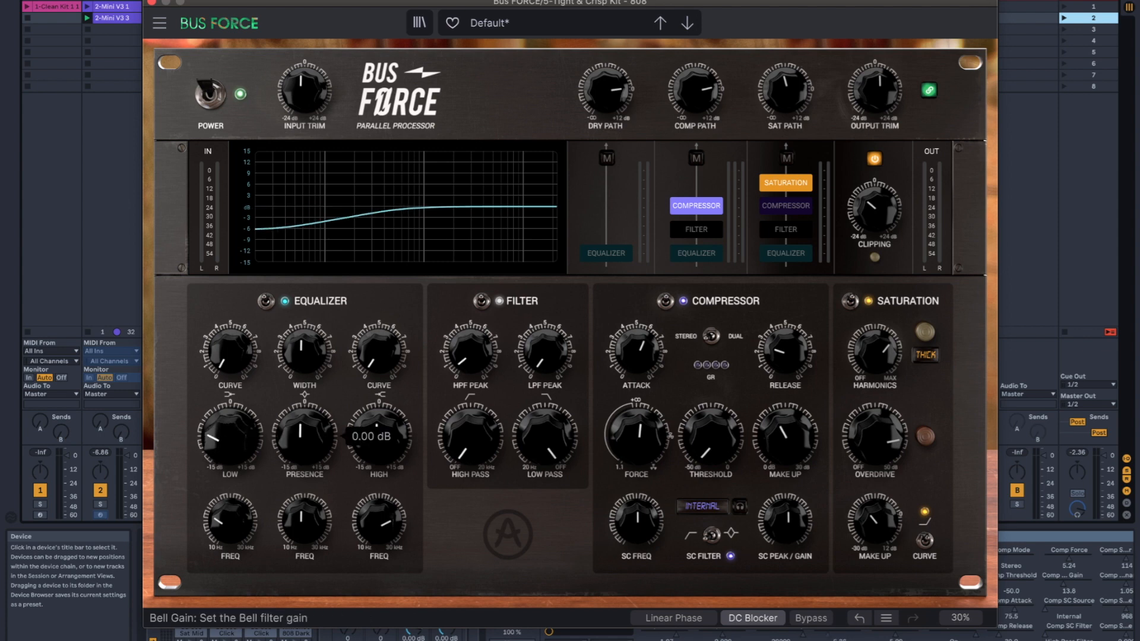
drag(302, 439, 302, 407)
mouse_move(349, 446)
mouse_down()
mouse_move(349, 489)
mouse_move(349, 446)
mouse_up()
mouse_move(305, 363)
mouse_down()
mouse_move(304, 338)
mouse_move(305, 368)
mouse_up()
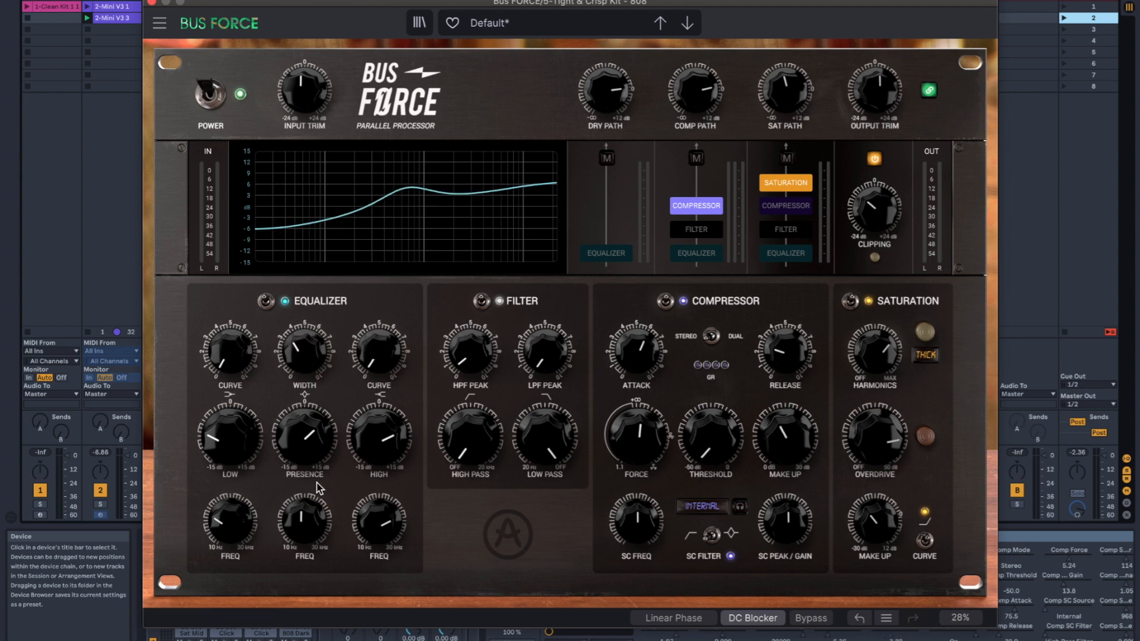
drag(306, 515, 307, 480)
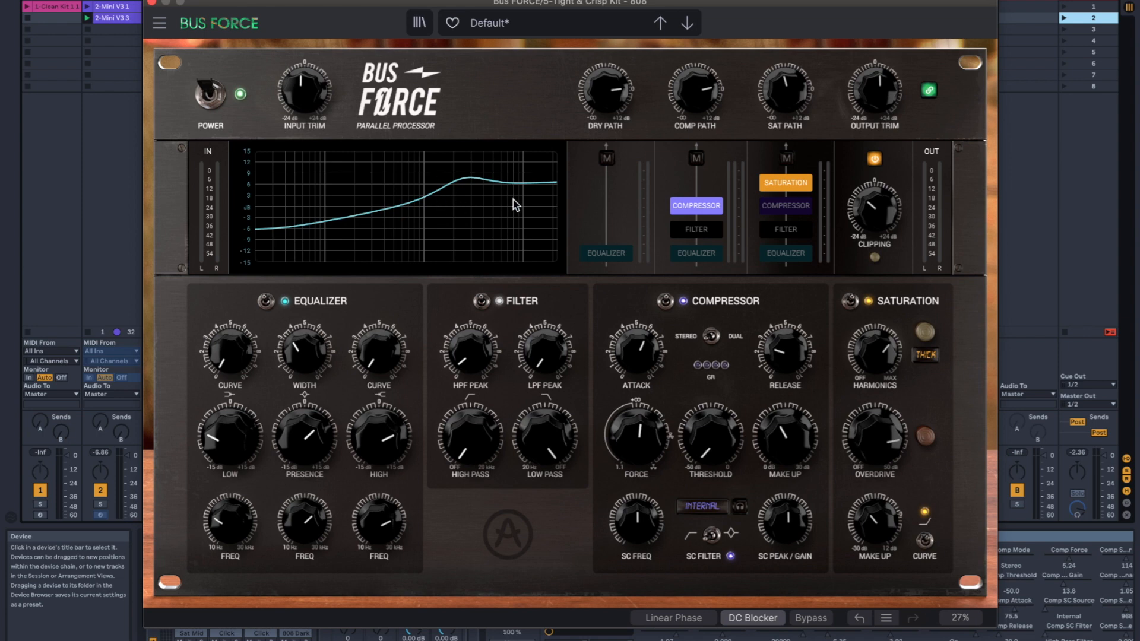
drag(303, 521, 303, 519)
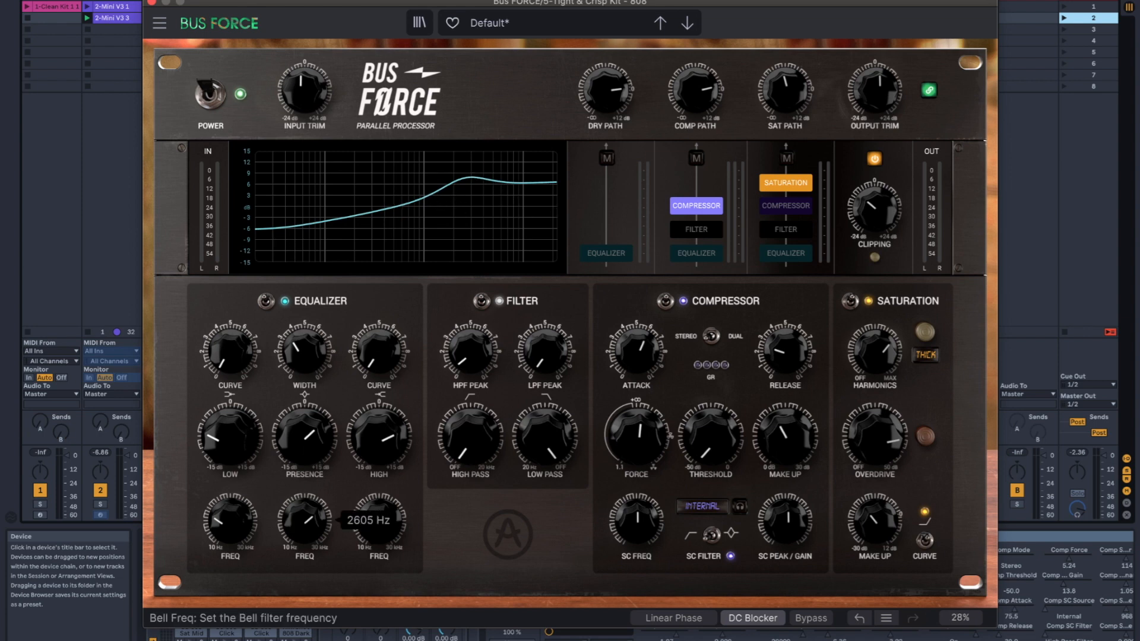
- Reset the equalizer's bell frequency and its presence, low and high gains to their defaults
double_click(306, 524)
double_click(305, 436)
double_click(231, 437)
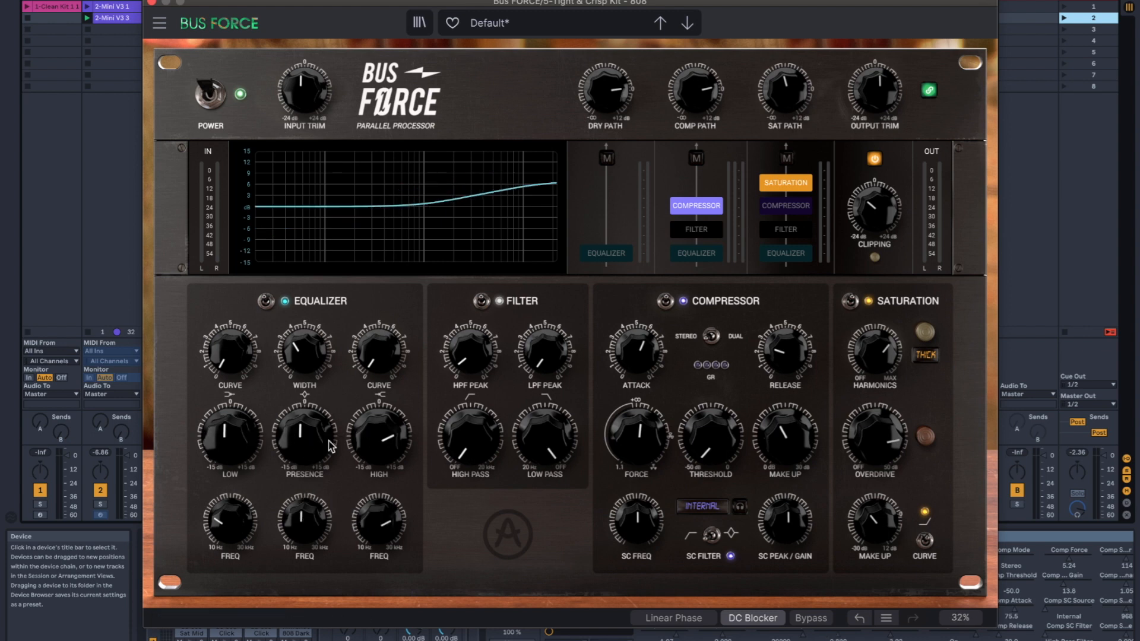
double_click(380, 436)
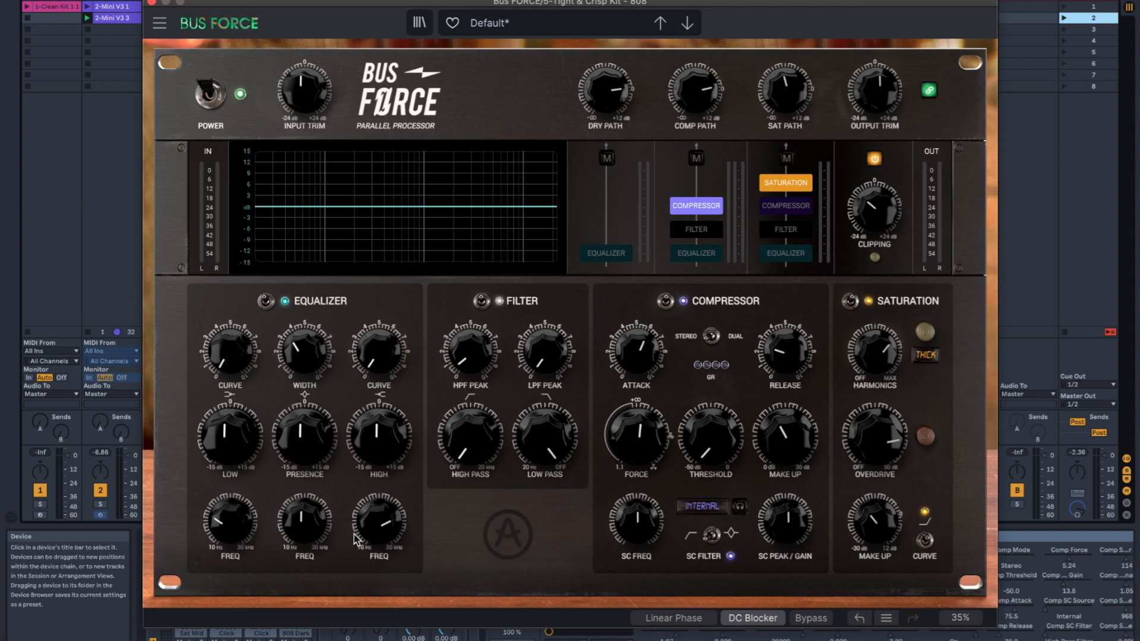
- Try filter settings of about 326 Hz high pass and 4603 Hz low pass with raised resonance peaks, and lower the high-pass peak and cutoff
drag(463, 479, 462, 459)
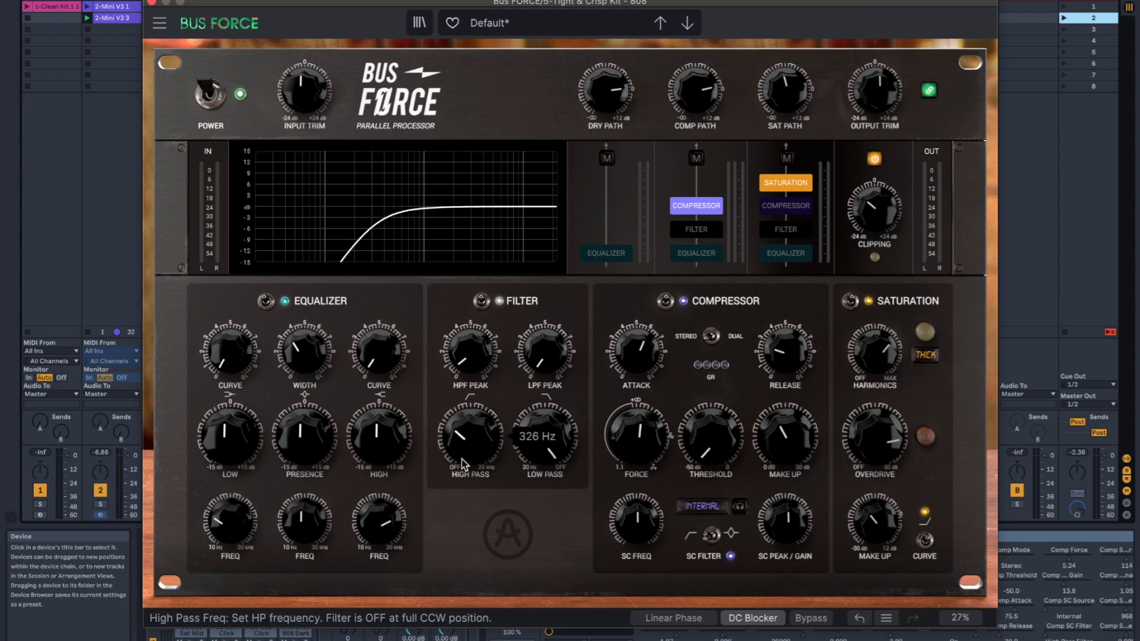
drag(545, 439, 544, 454)
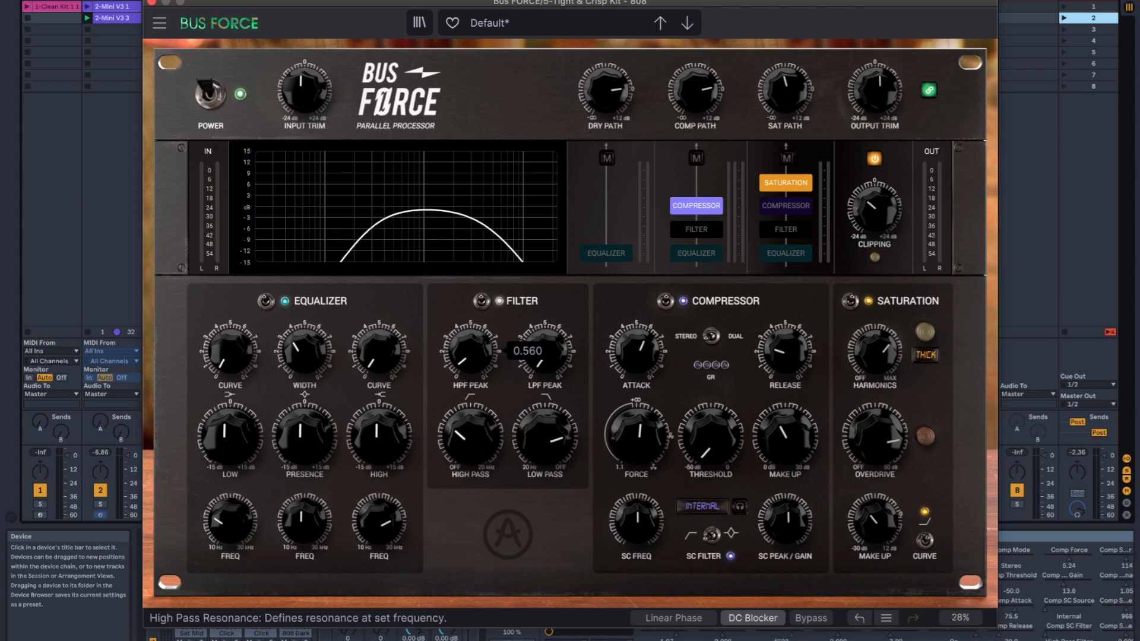
drag(470, 356, 471, 337)
drag(543, 383, 543, 375)
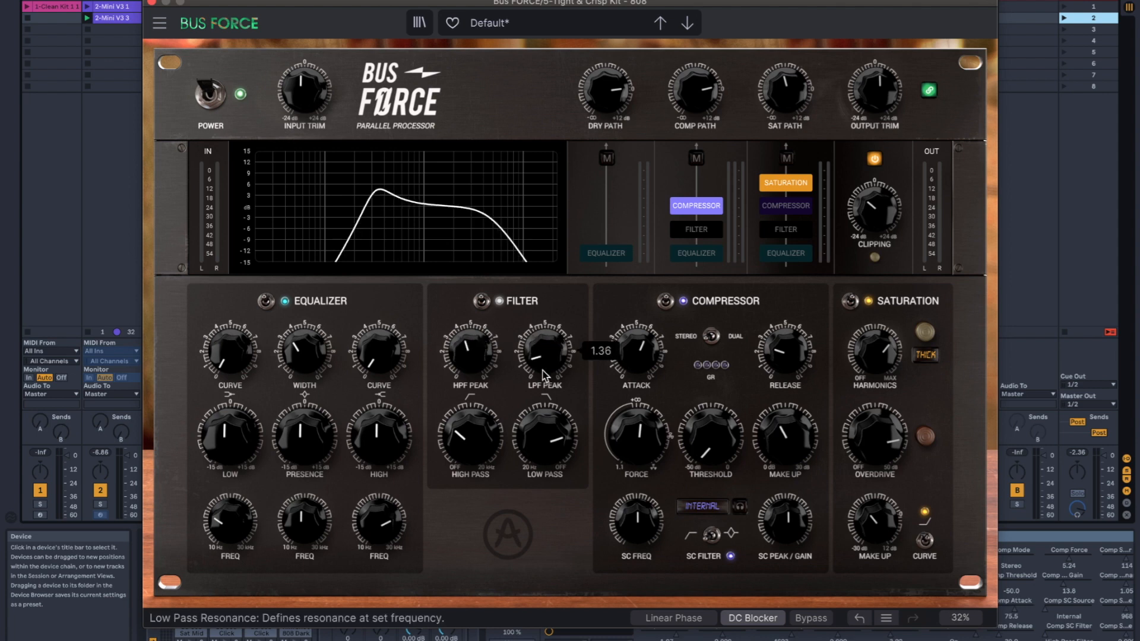
drag(466, 373, 464, 390)
drag(465, 440, 467, 443)
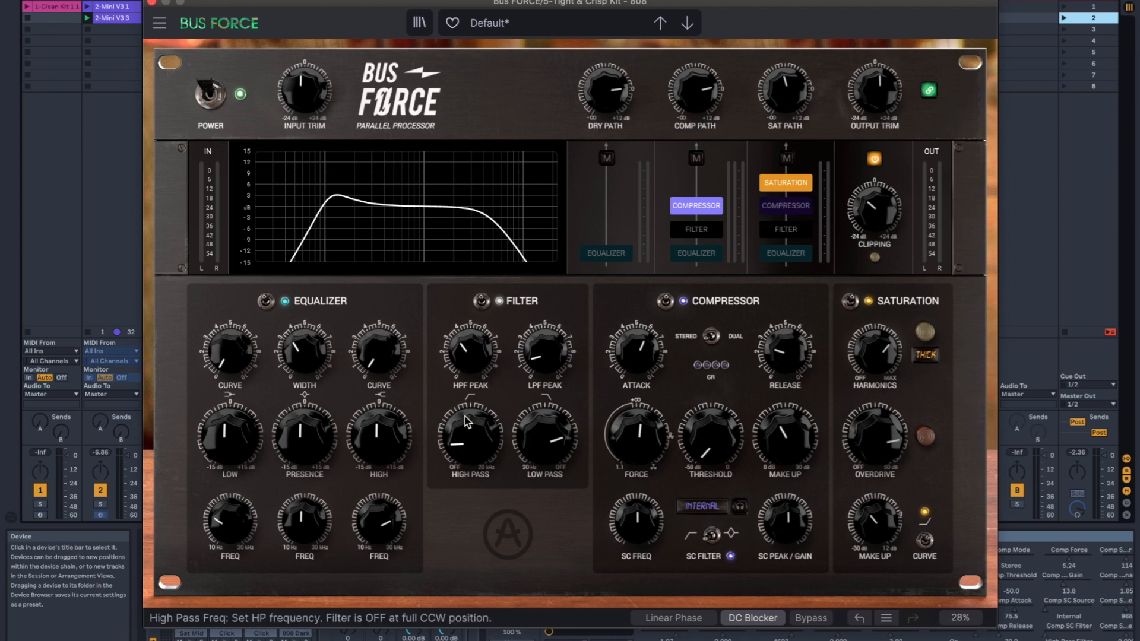
- Reset the filter's high-pass and low-pass frequencies and both resonance peaks to their defaults
double_click(469, 443)
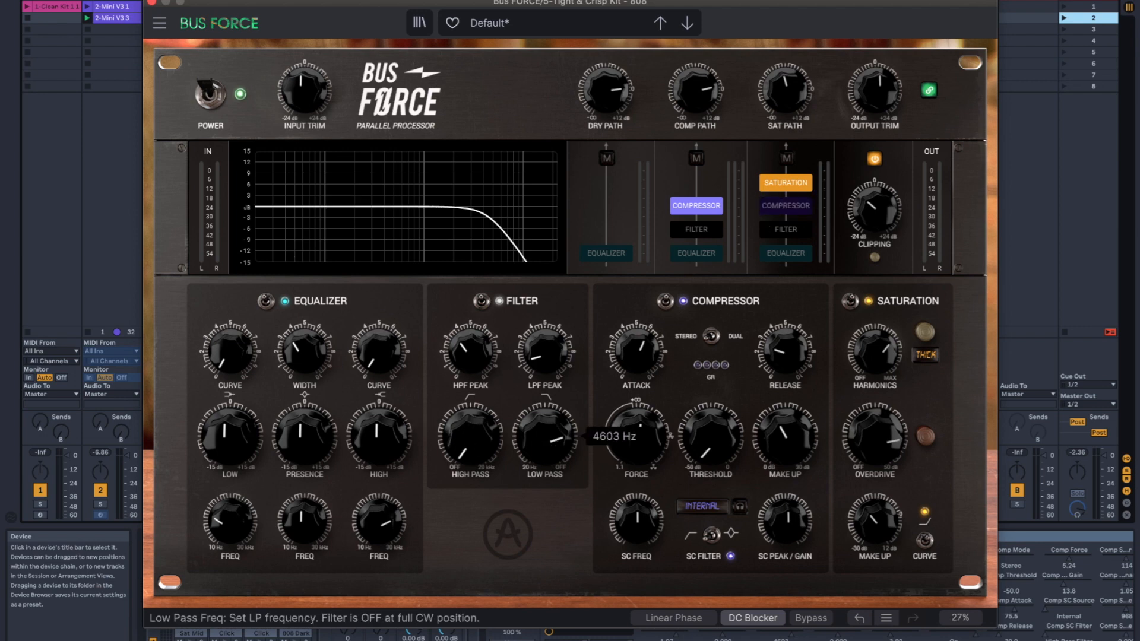
double_click(552, 437)
double_click(553, 364)
double_click(469, 354)
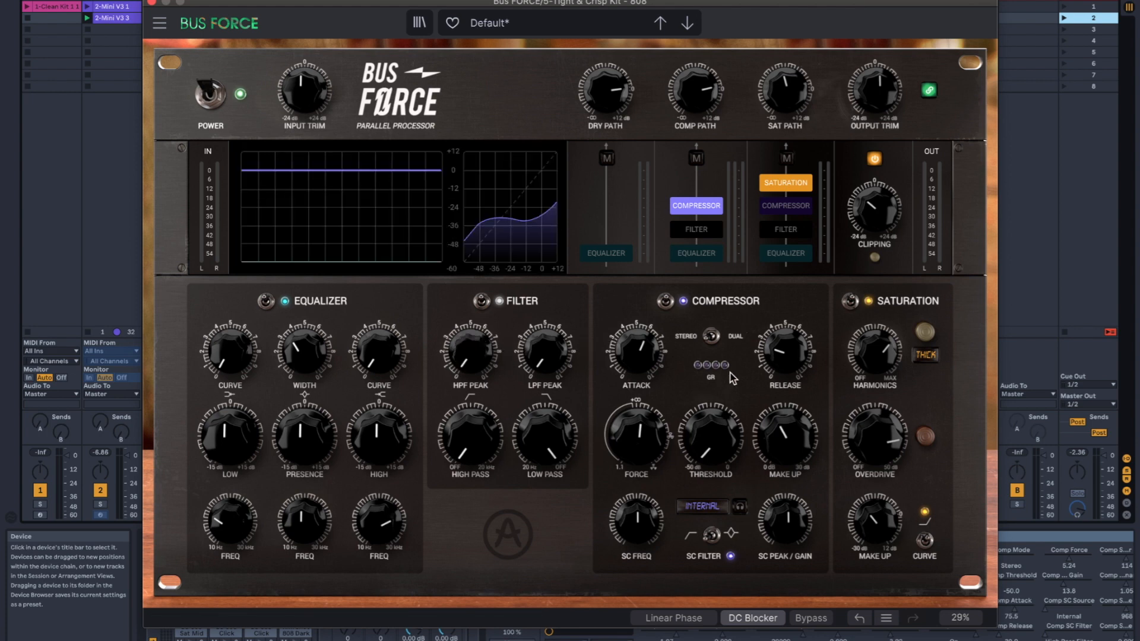
- Try raising the compressor's Force to 8.36 and undo the change
mouse_move(699, 337)
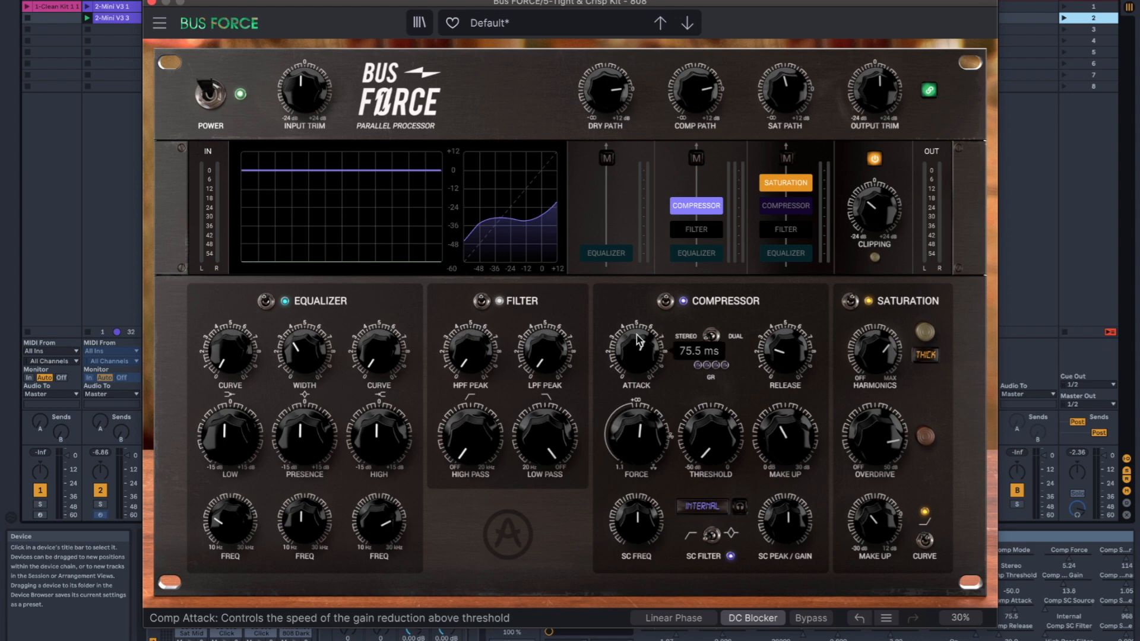
mouse_move(637, 439)
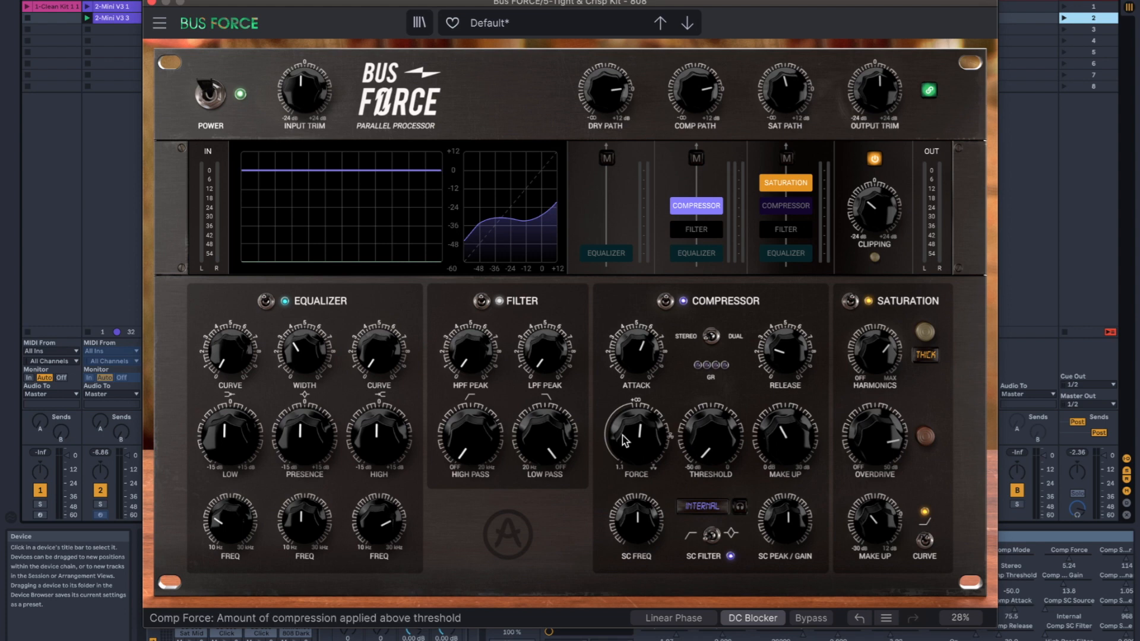
drag(636, 436, 637, 411)
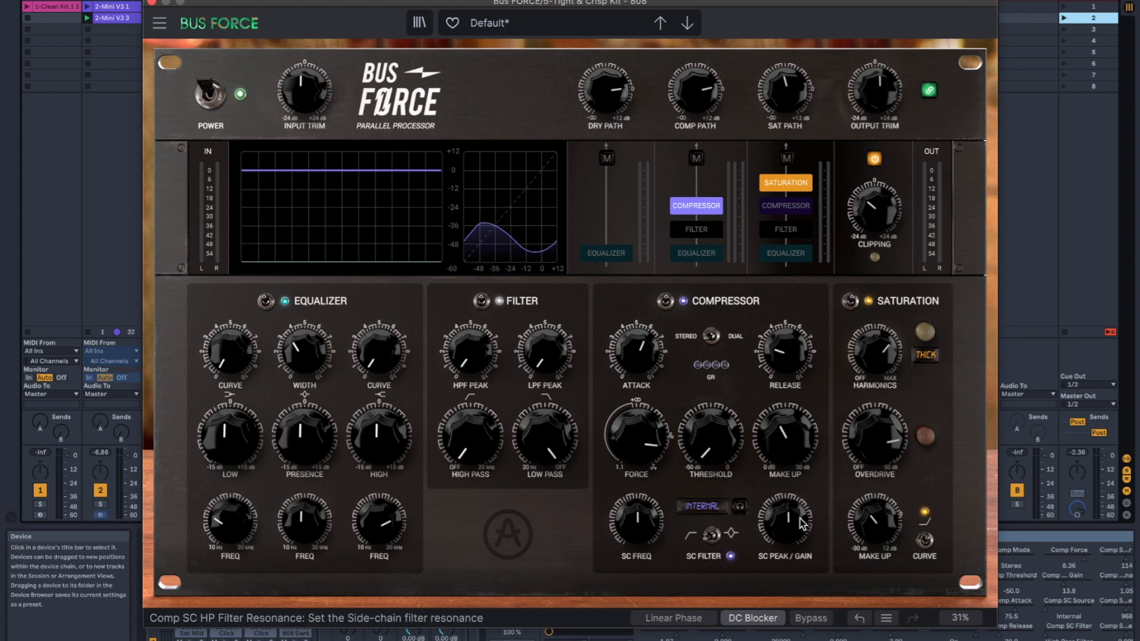
click(862, 618)
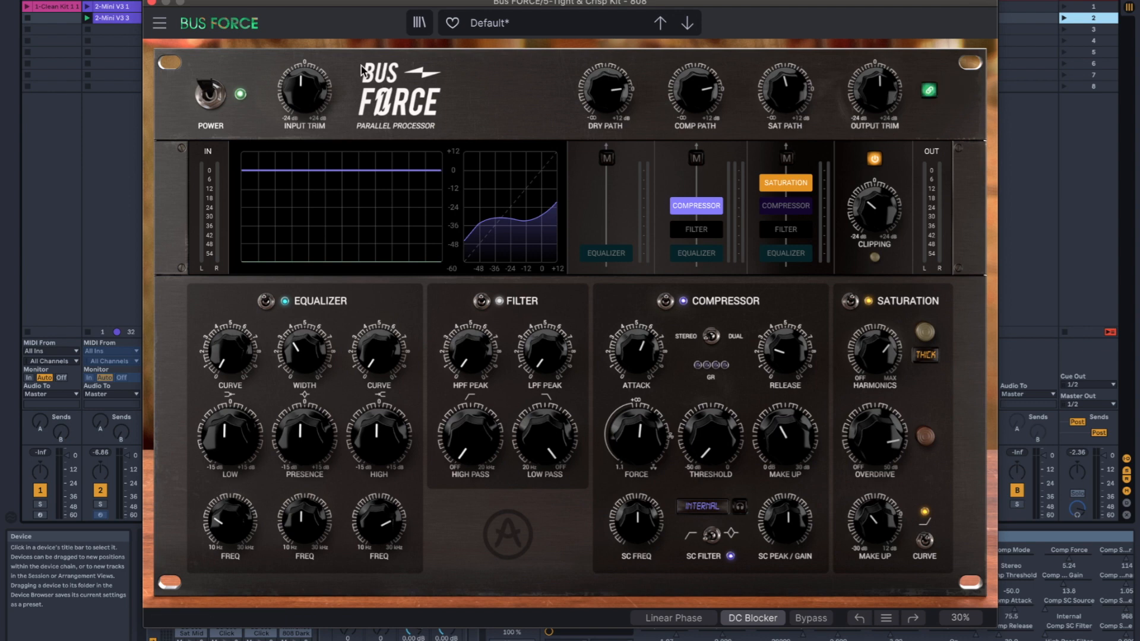
- Try raising the input trim with the output trim linked, and reset it to its default
drag(304, 92, 304, 61)
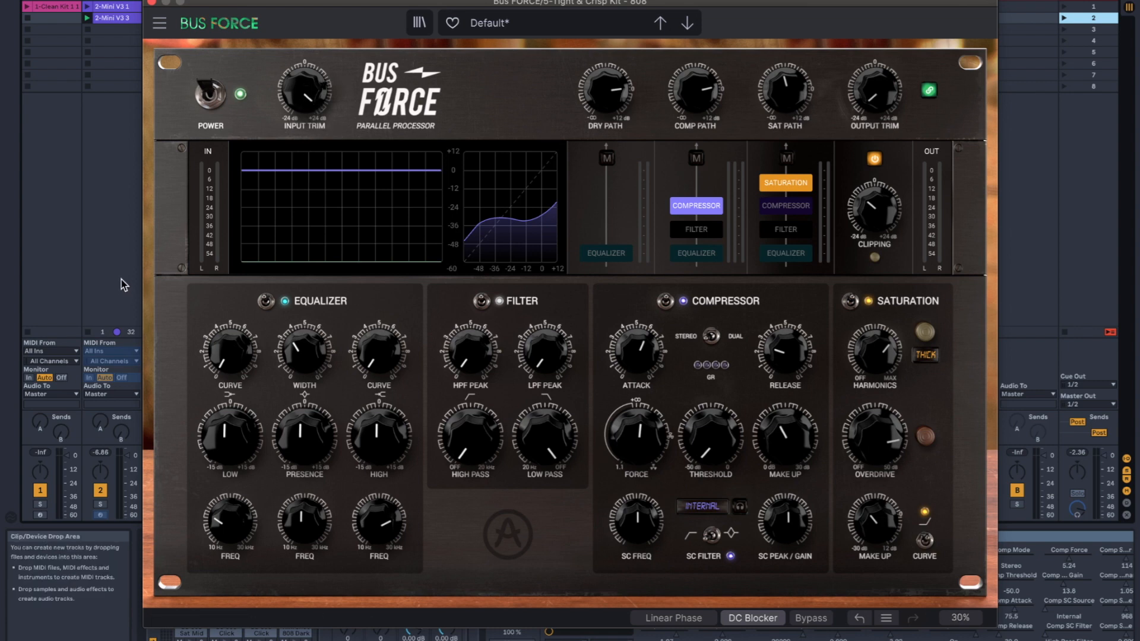
double_click(305, 90)
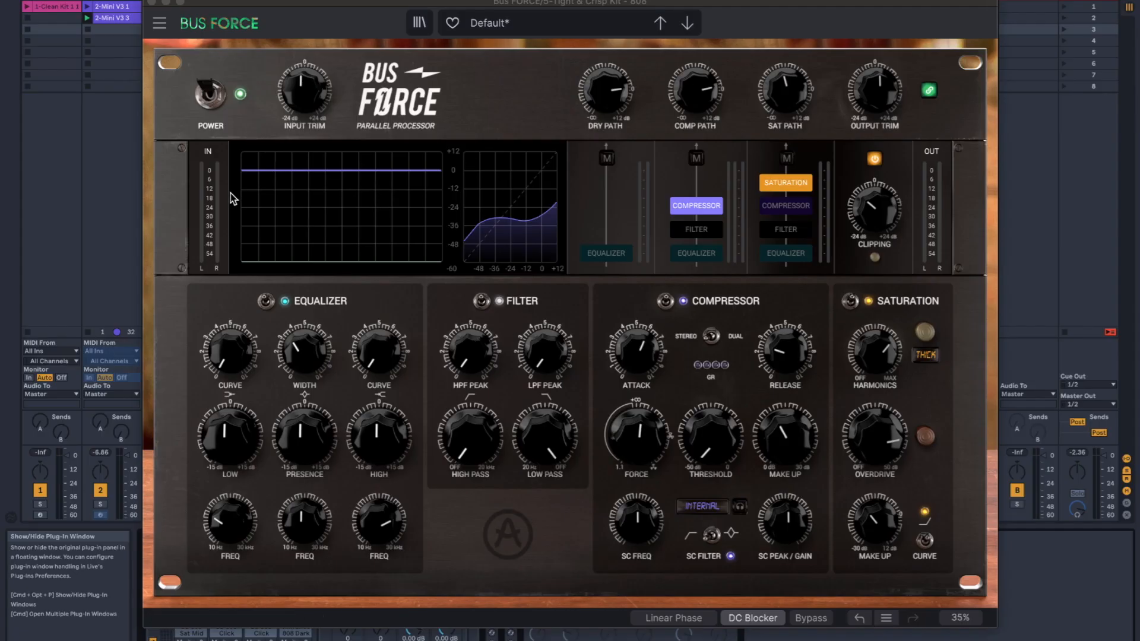
- Resize the Bus Force window to 70%, reduce it further to 60%, and move it aside
click(158, 25)
mouse_move(224, 153)
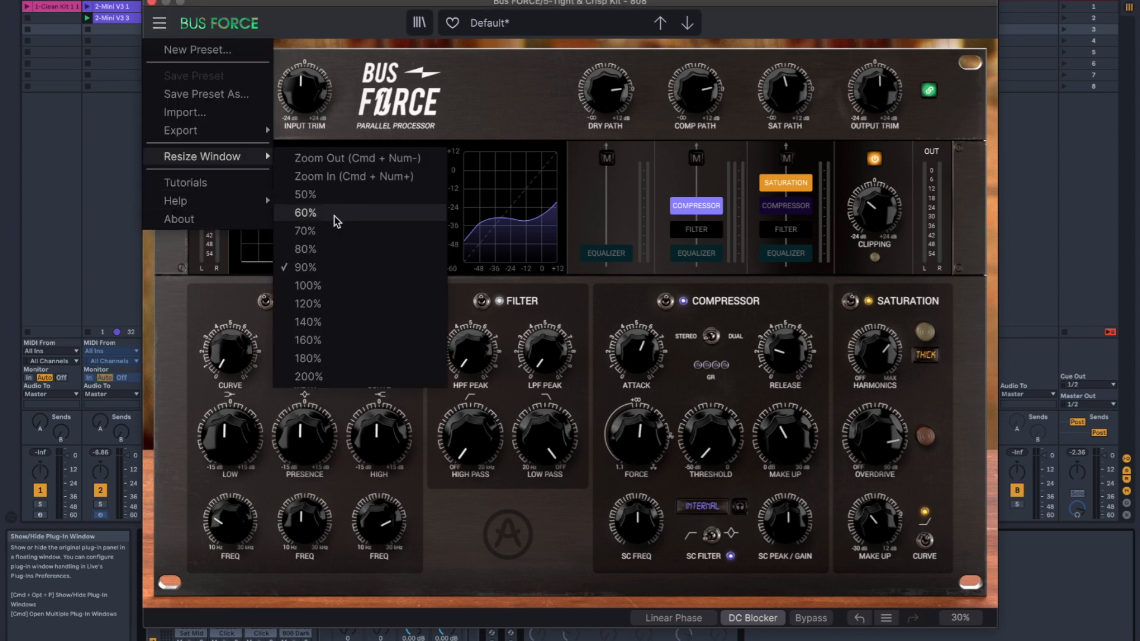
click(323, 231)
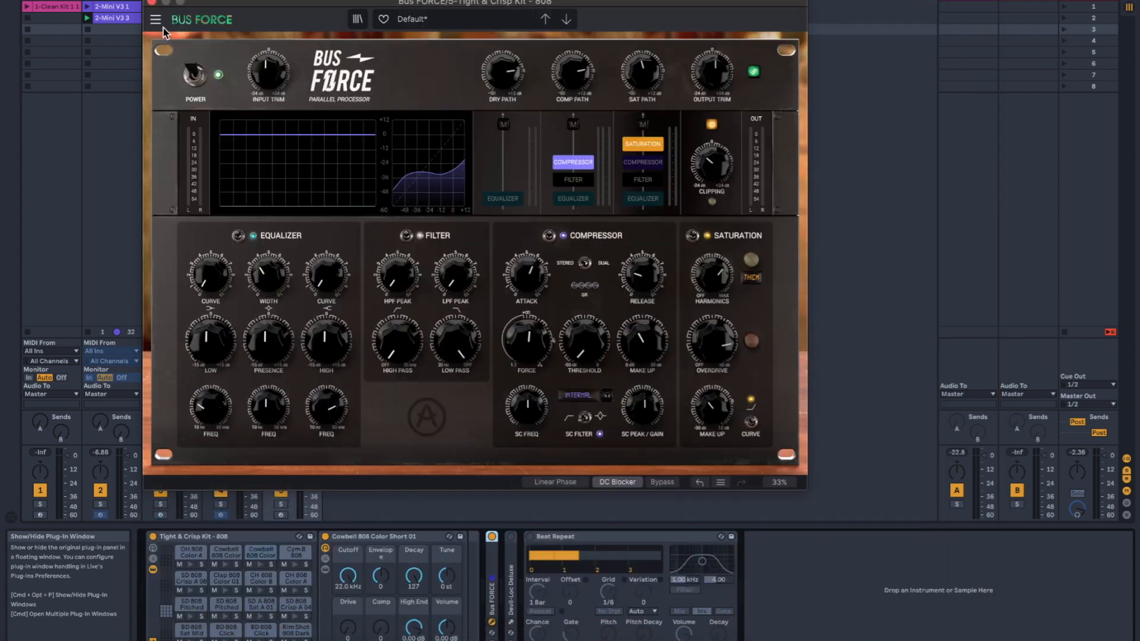
click(155, 19)
mouse_move(233, 127)
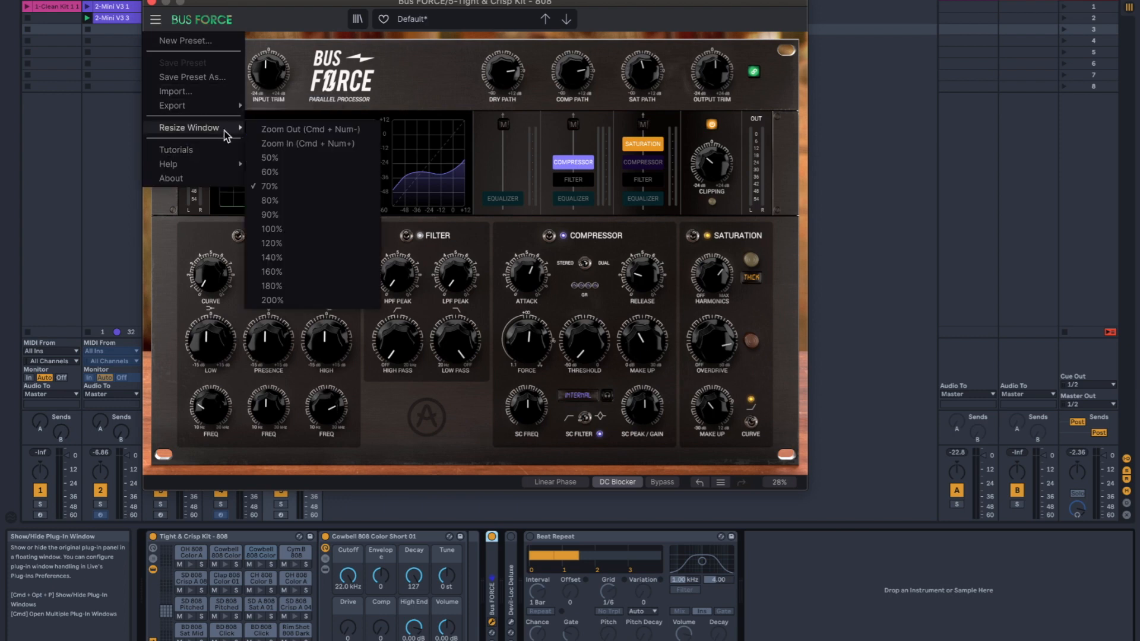
click(265, 168)
drag(413, 7, 300, 35)
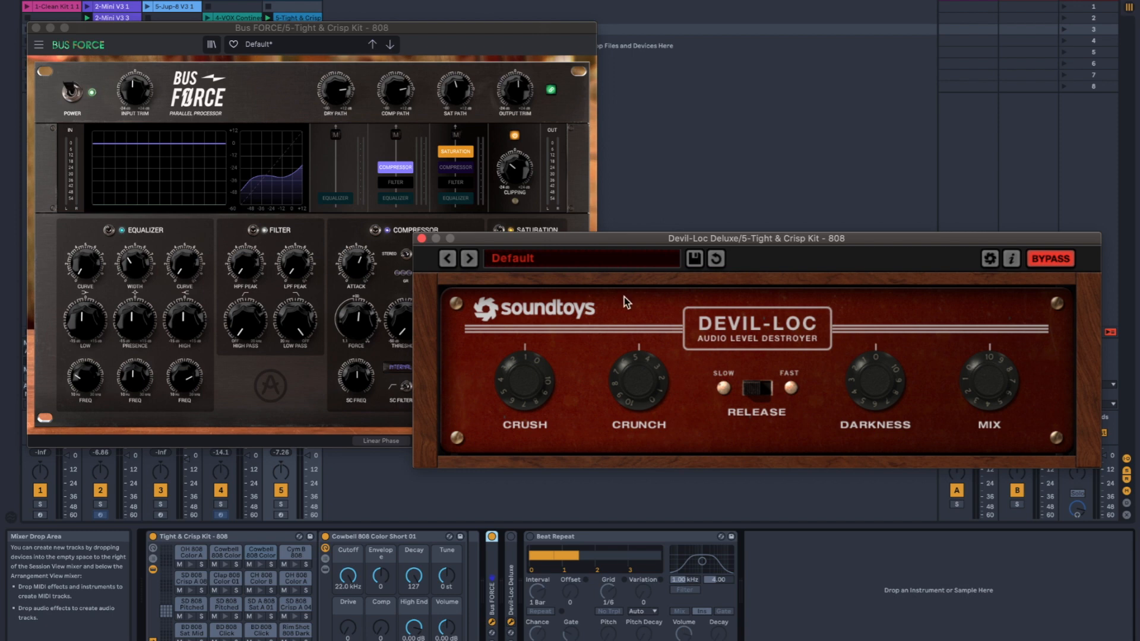
- Lower the Bus Force window slightly and bring the Devil-Loc Deluxe window in front of it
click(359, 37)
drag(359, 37, 353, 58)
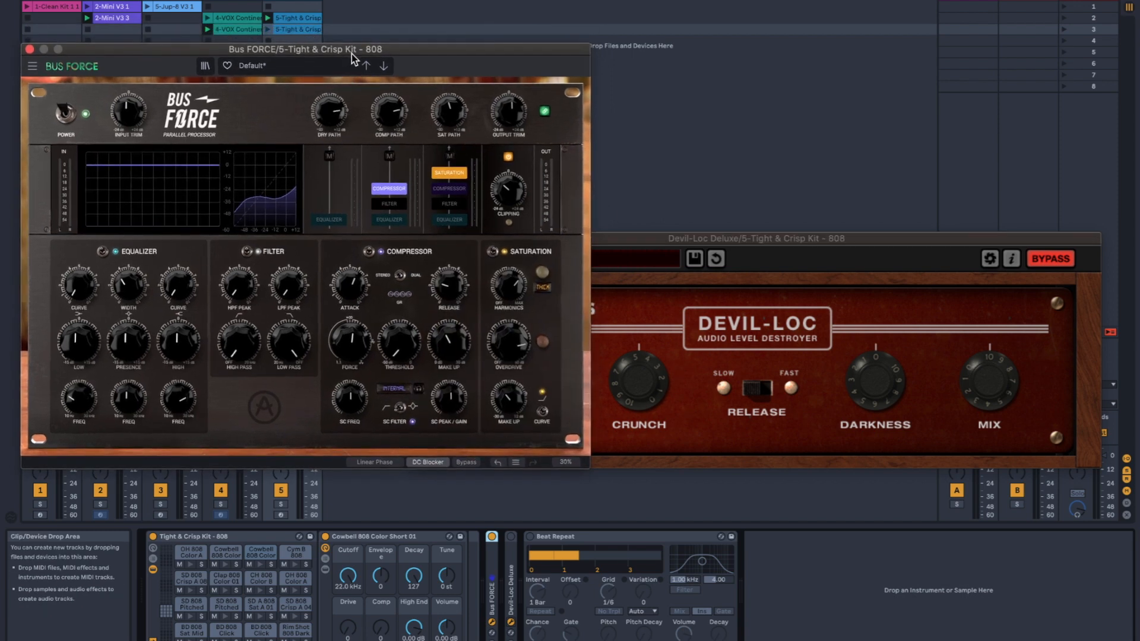
click(700, 239)
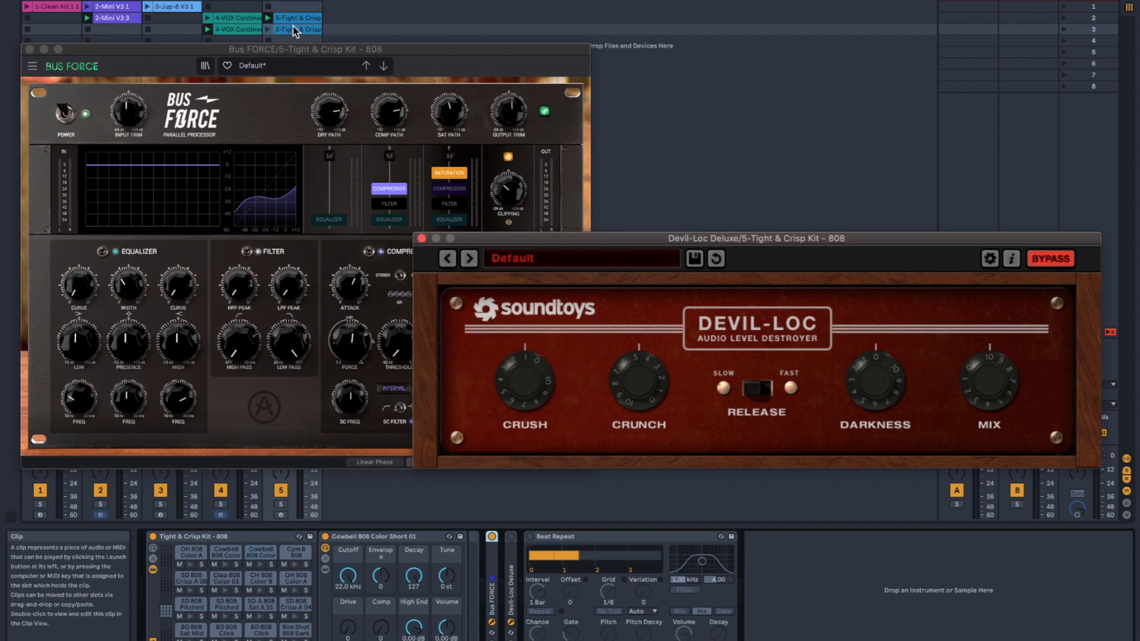
- Select the Tight & Crisp Kit clip in scene 3 and reposition the Devil-Loc Deluxe window so it partly overlaps Bus Force
click(294, 29)
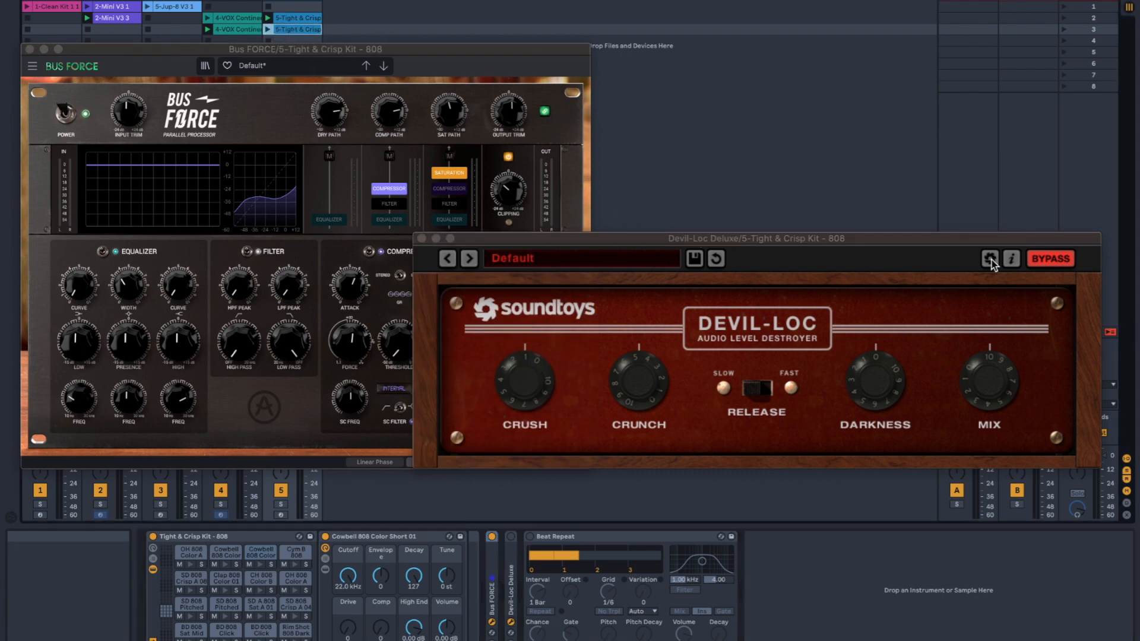
drag(963, 239, 897, 245)
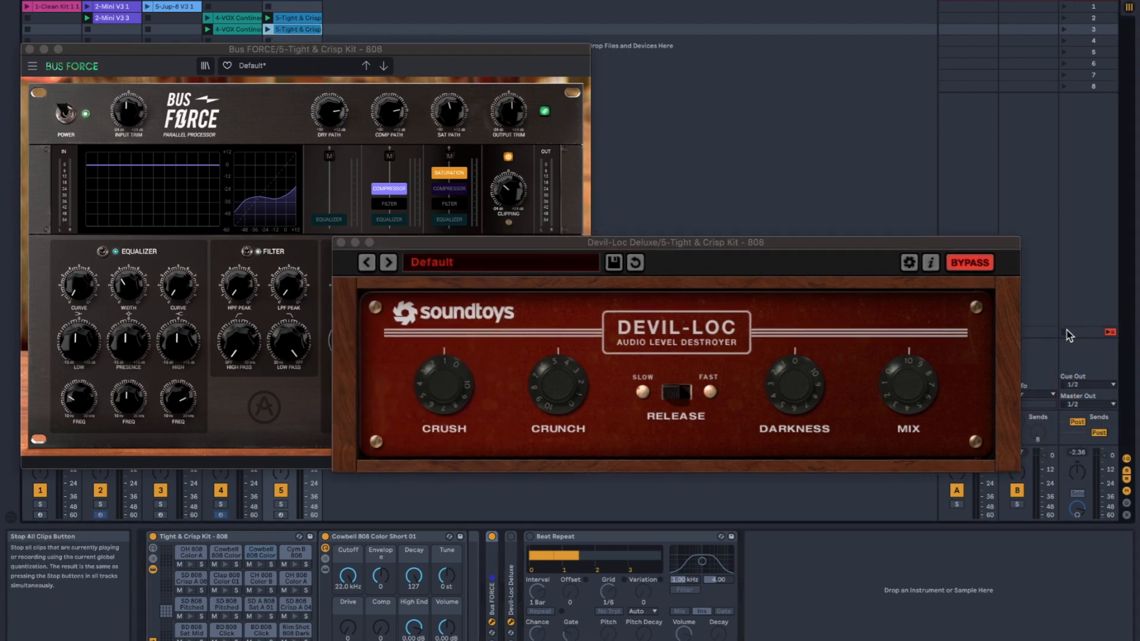
click(611, 244)
drag(610, 239, 683, 229)
click(464, 52)
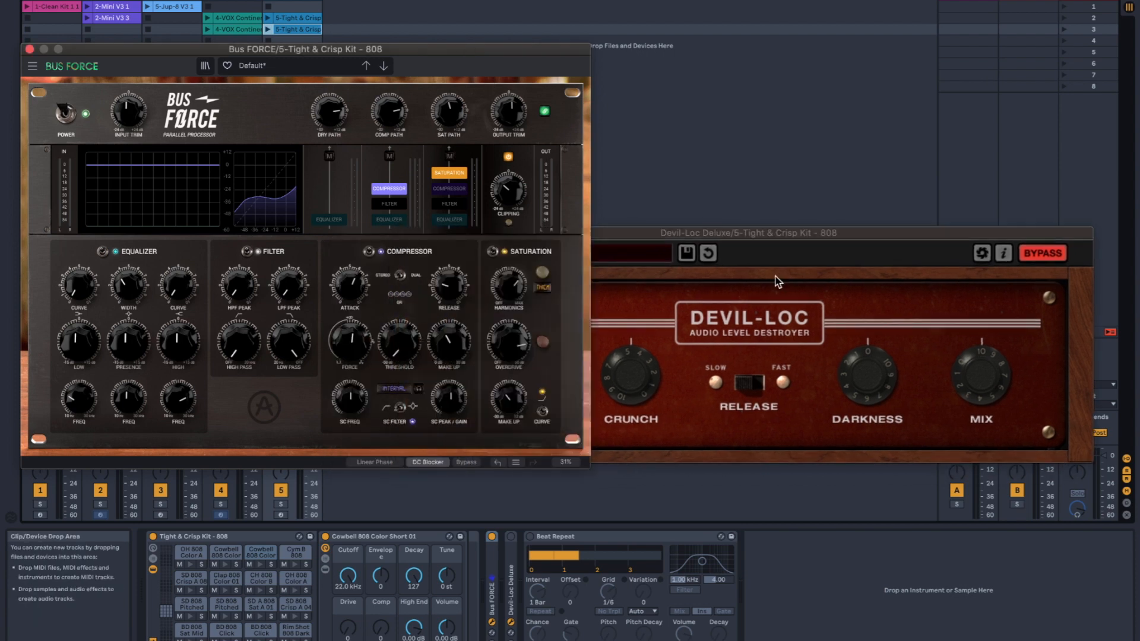
- Alternate between the Devil-Loc Deluxe and Bus Force windows to compare their processing on the playing drum clip
click(745, 237)
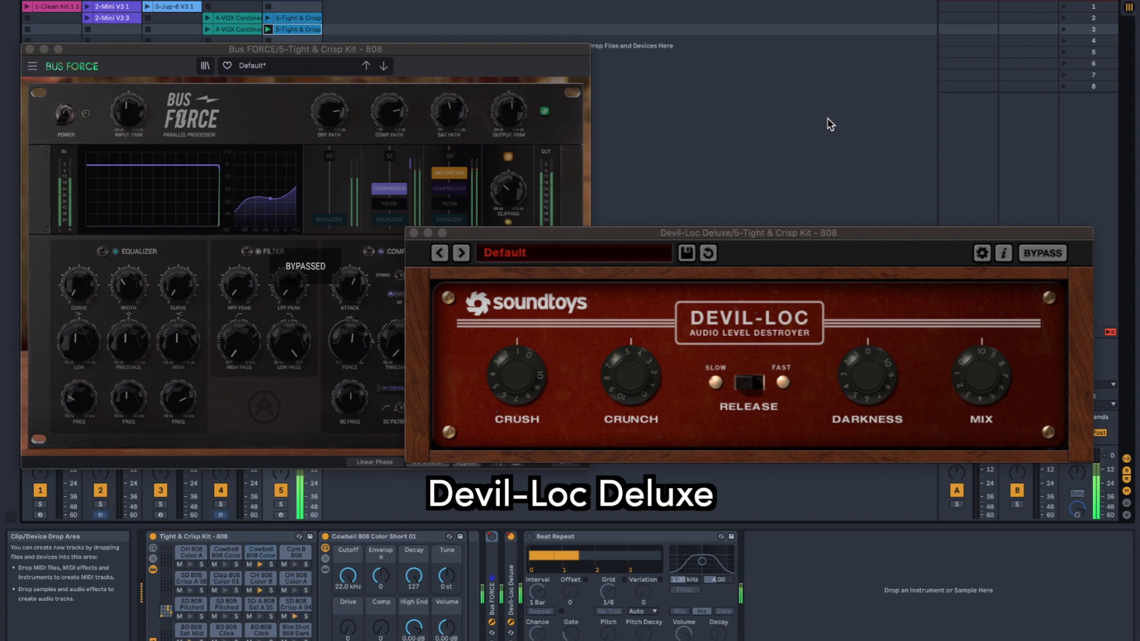
click(578, 54)
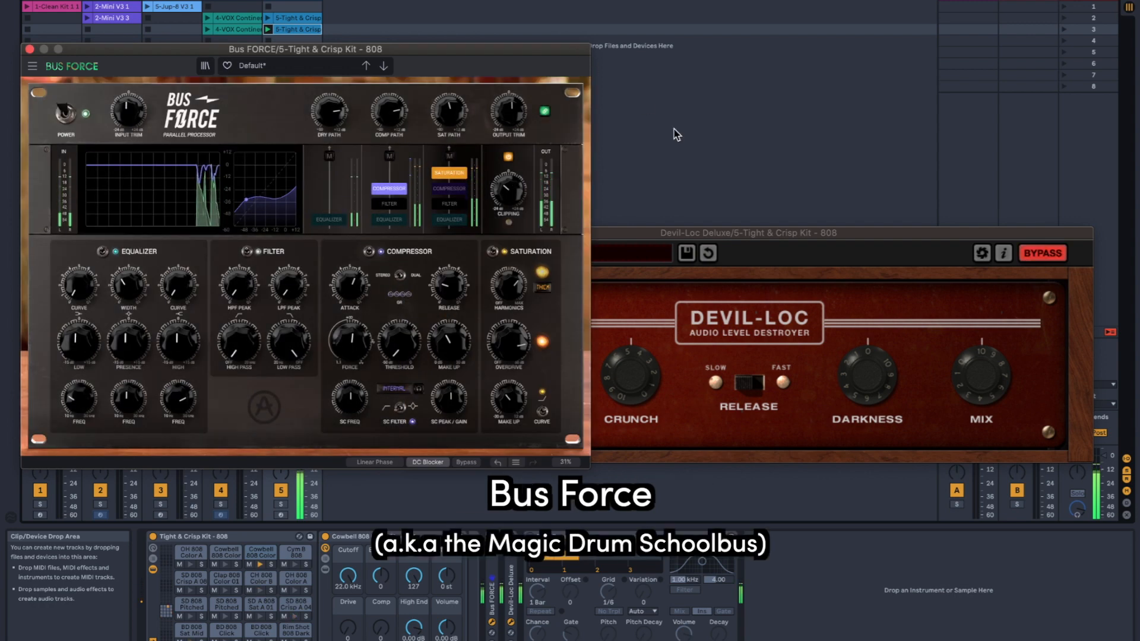
click(742, 236)
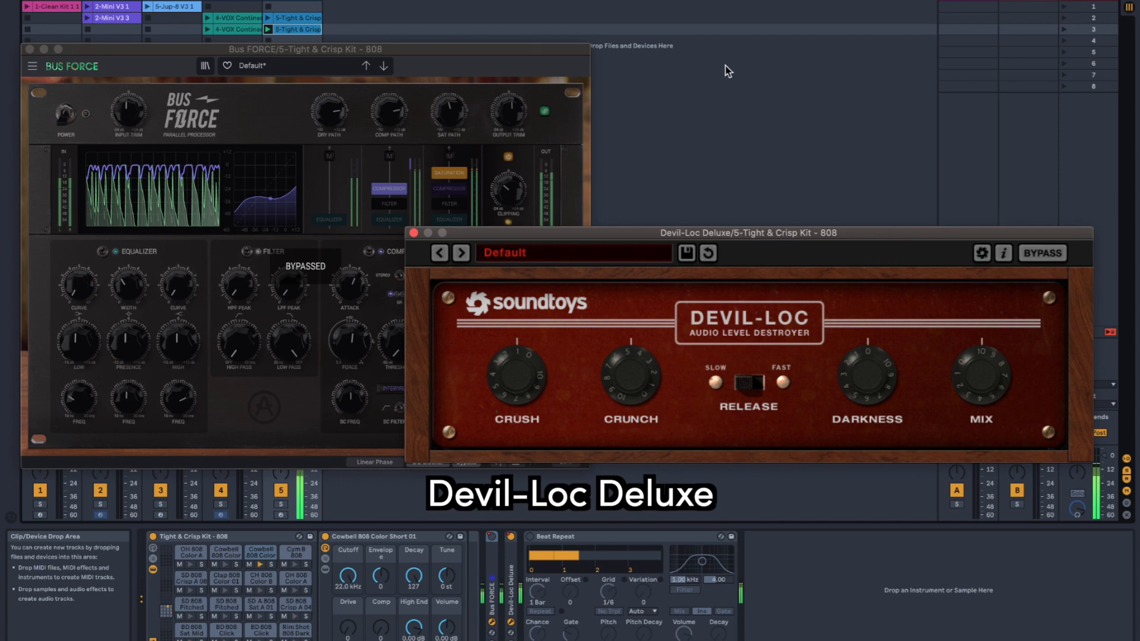
click(578, 57)
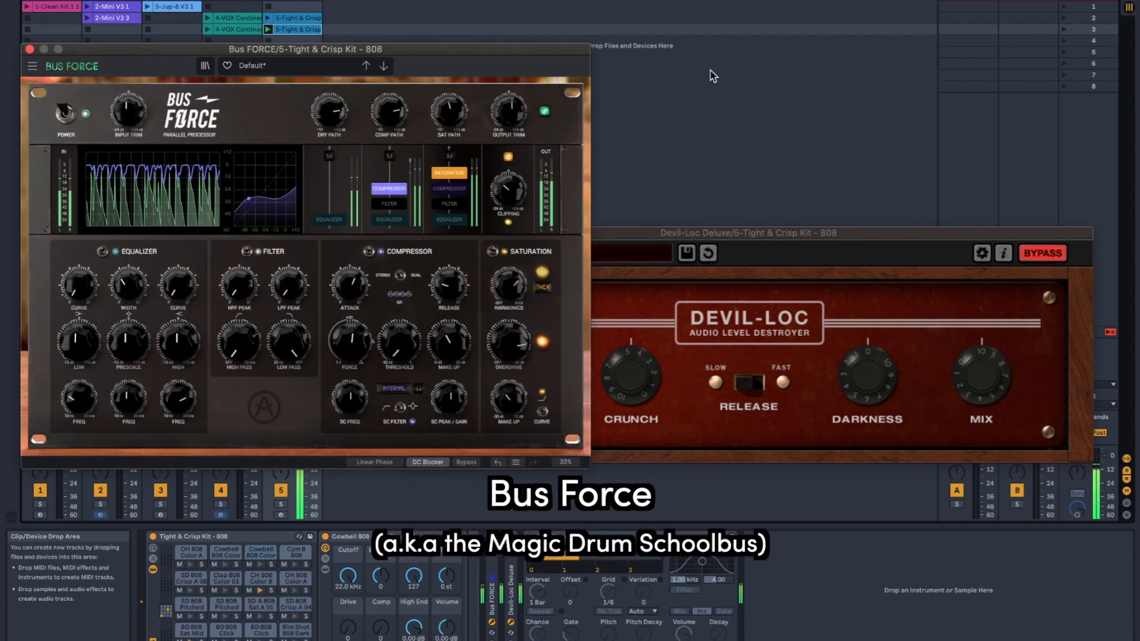
- Shift the Devil-Loc Deluxe window closer to Bus Force, return to Bus Force, and stop all clips
click(881, 235)
drag(881, 240, 810, 237)
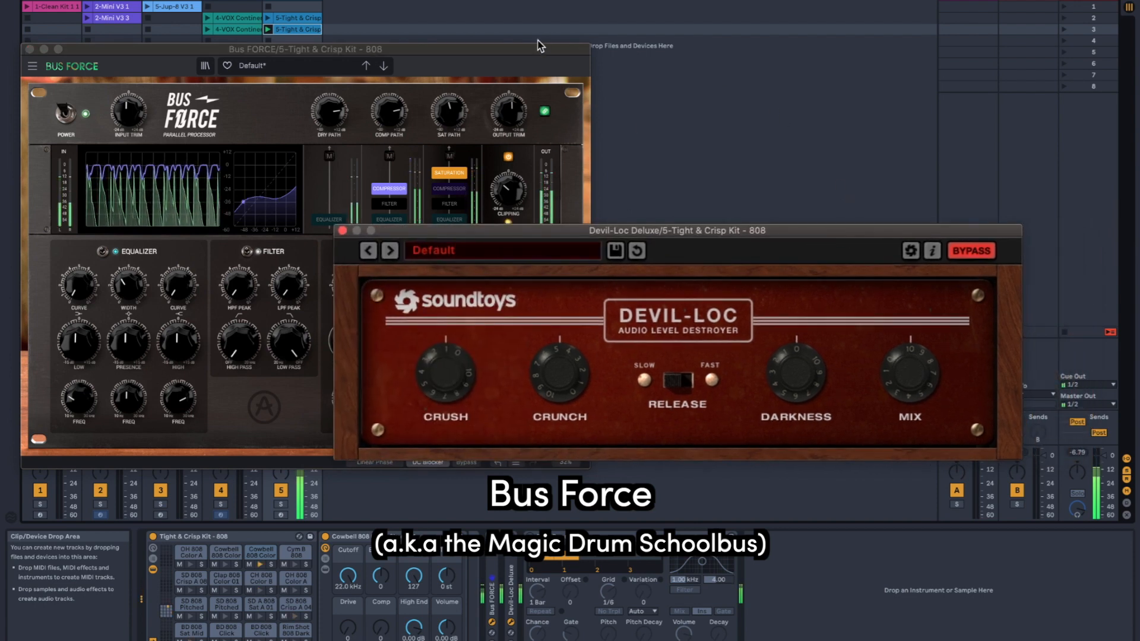
click(543, 57)
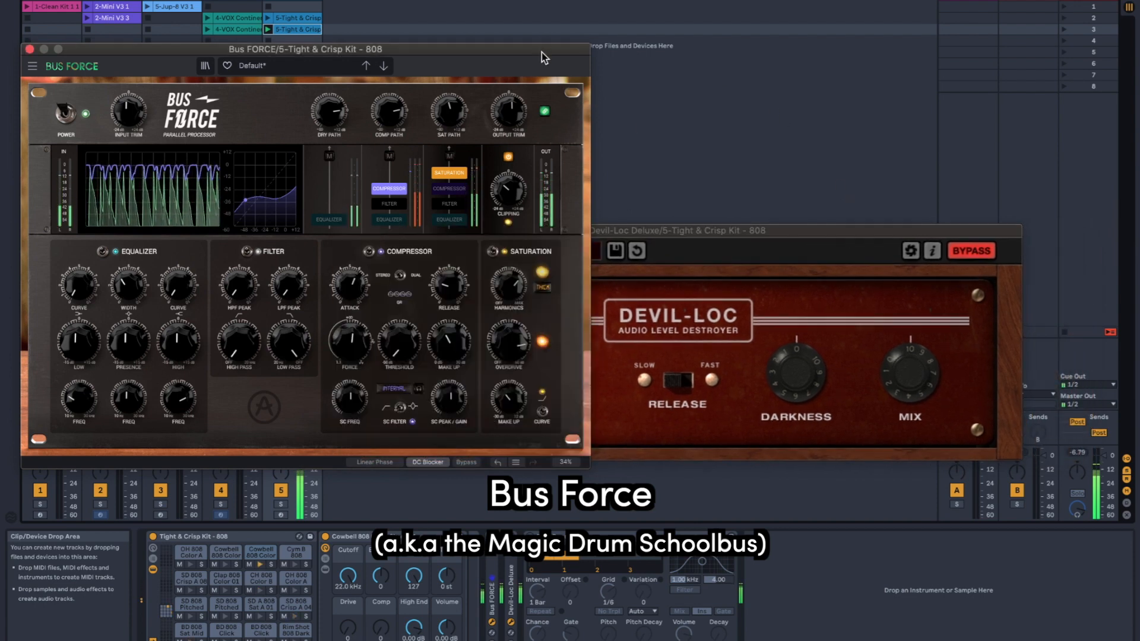
click(1064, 332)
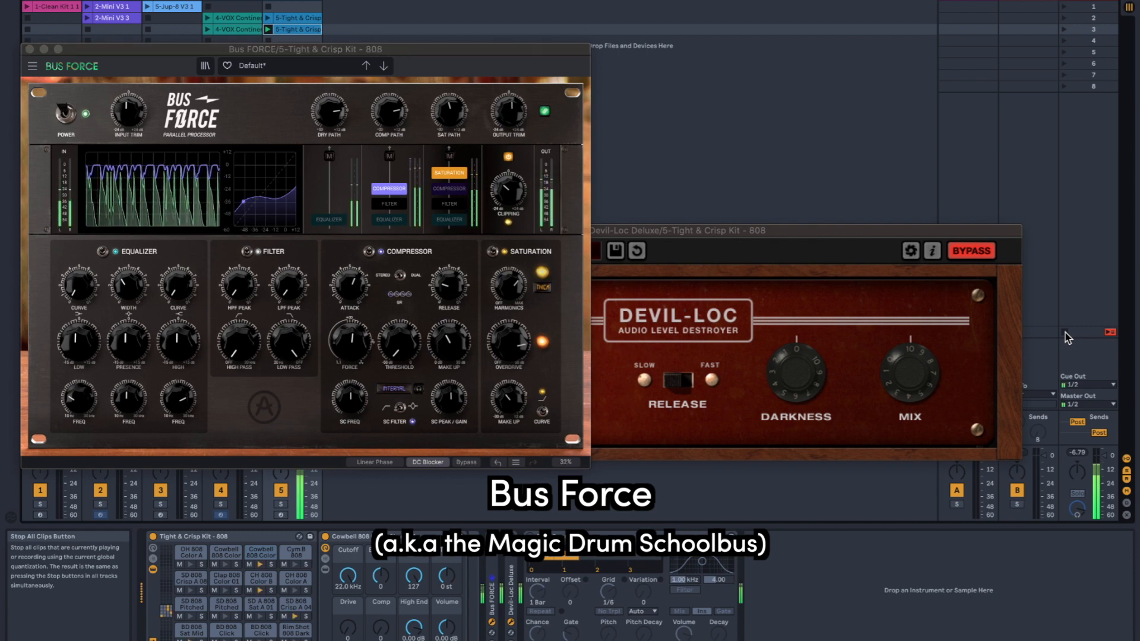
- Alternate between the Devil-Loc Deluxe and Bus Force windows to compare Devil-Loc's few knobs with Bus Force's filter and compressor controls
click(630, 345)
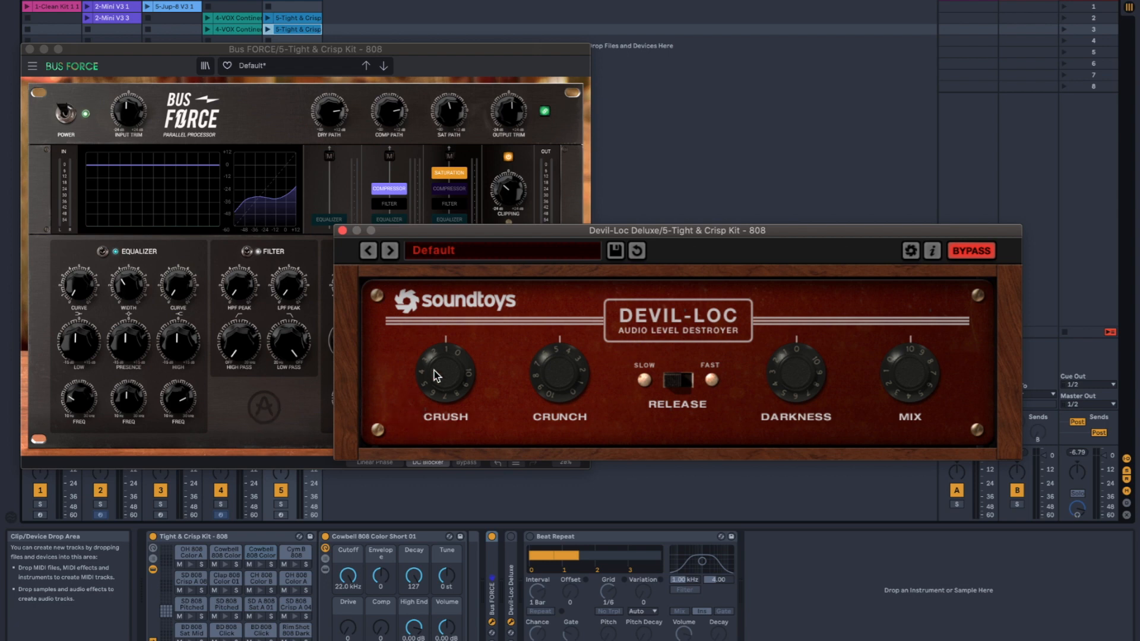
click(263, 418)
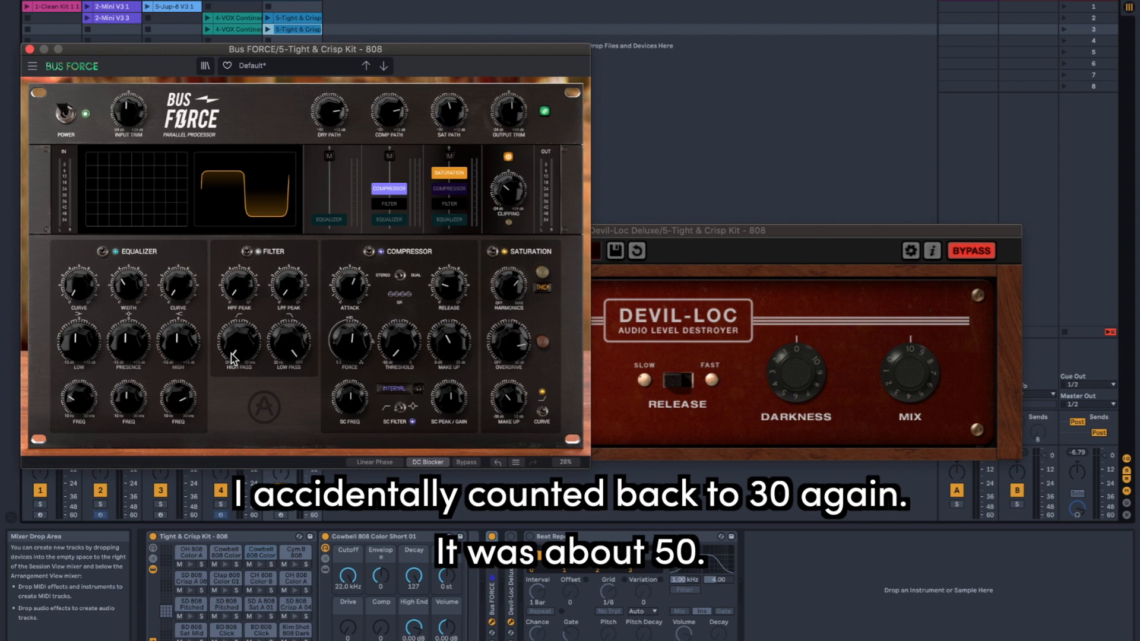
click(712, 289)
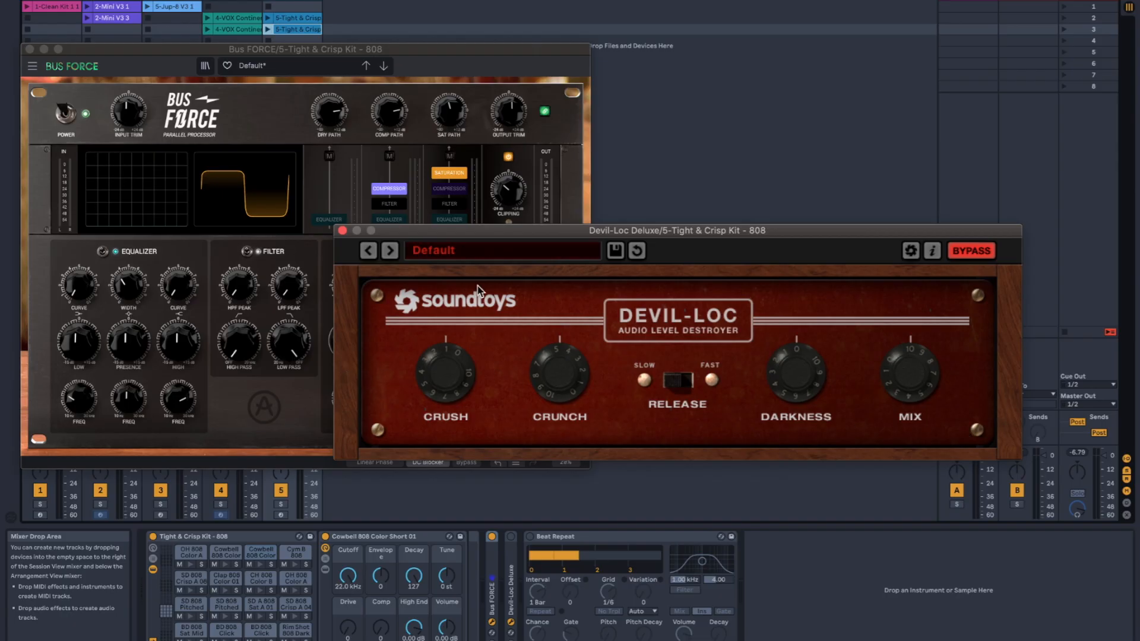
click(282, 406)
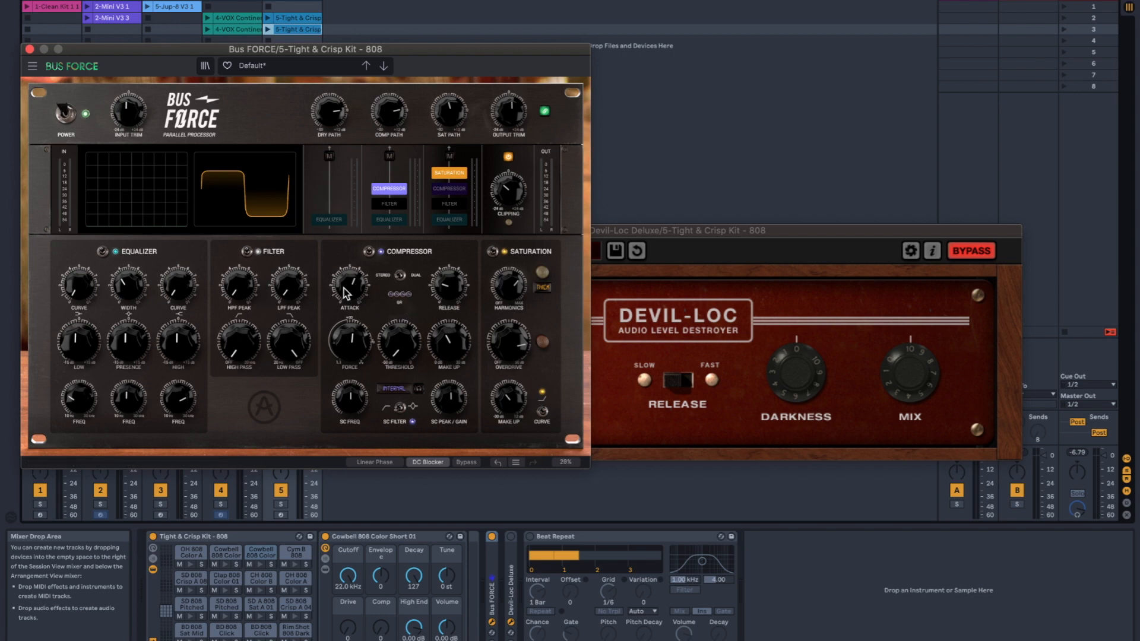
click(644, 321)
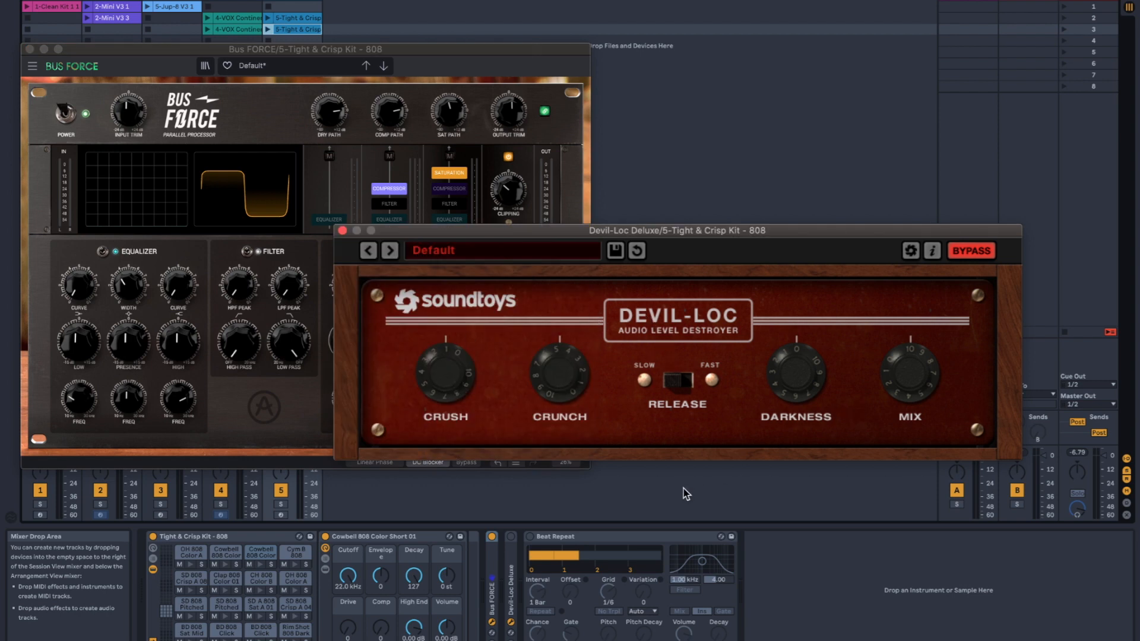
click(311, 402)
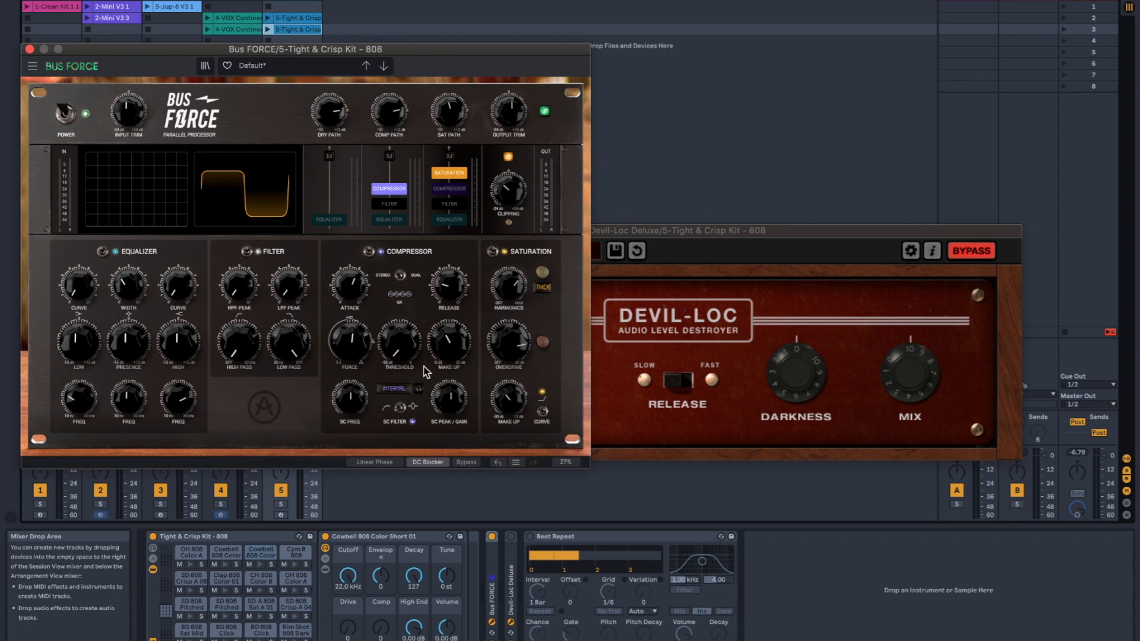
click(680, 333)
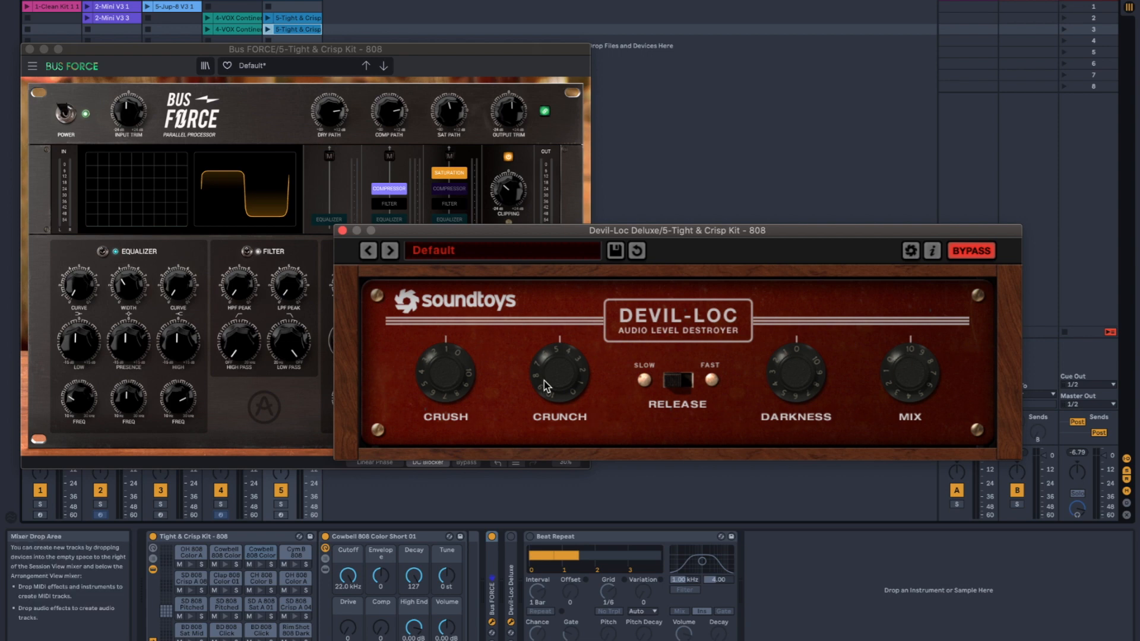
click(250, 426)
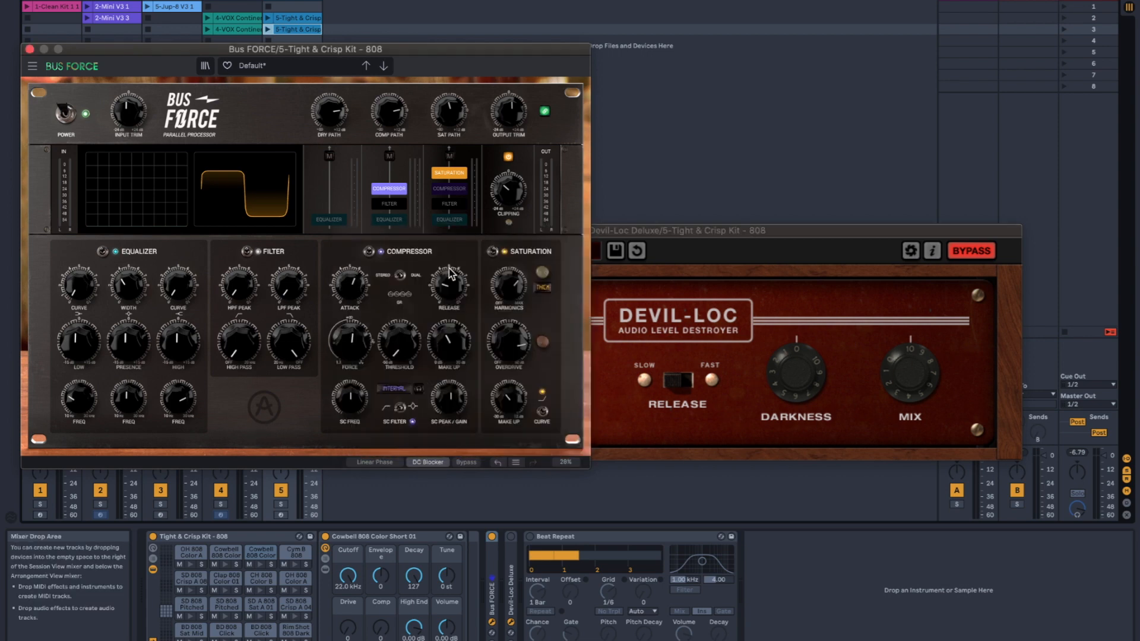
click(666, 336)
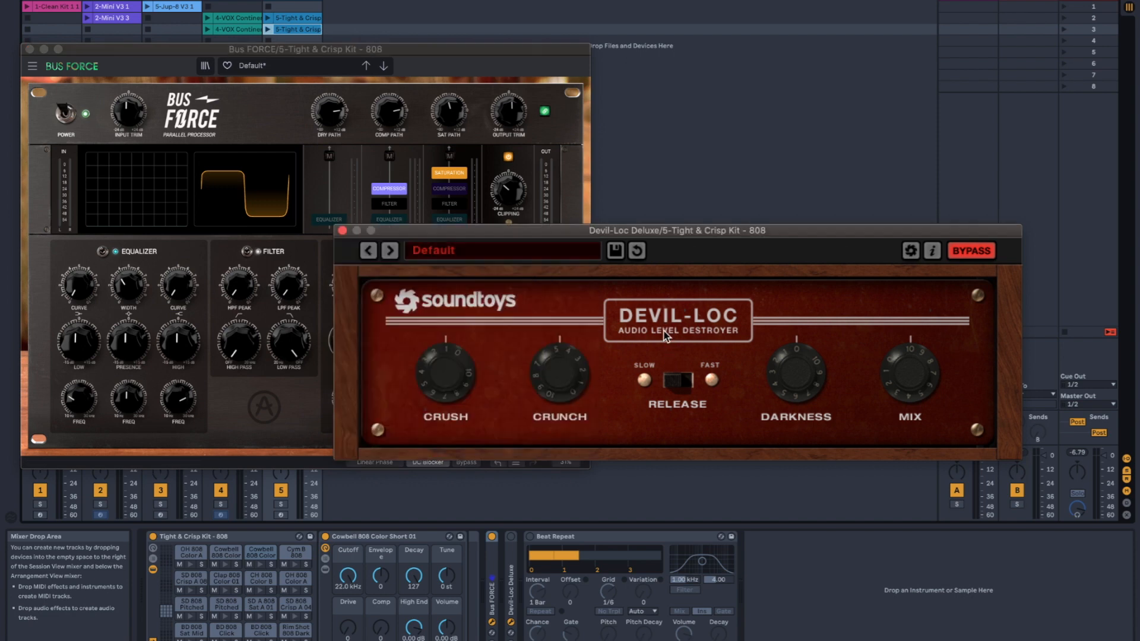
click(277, 405)
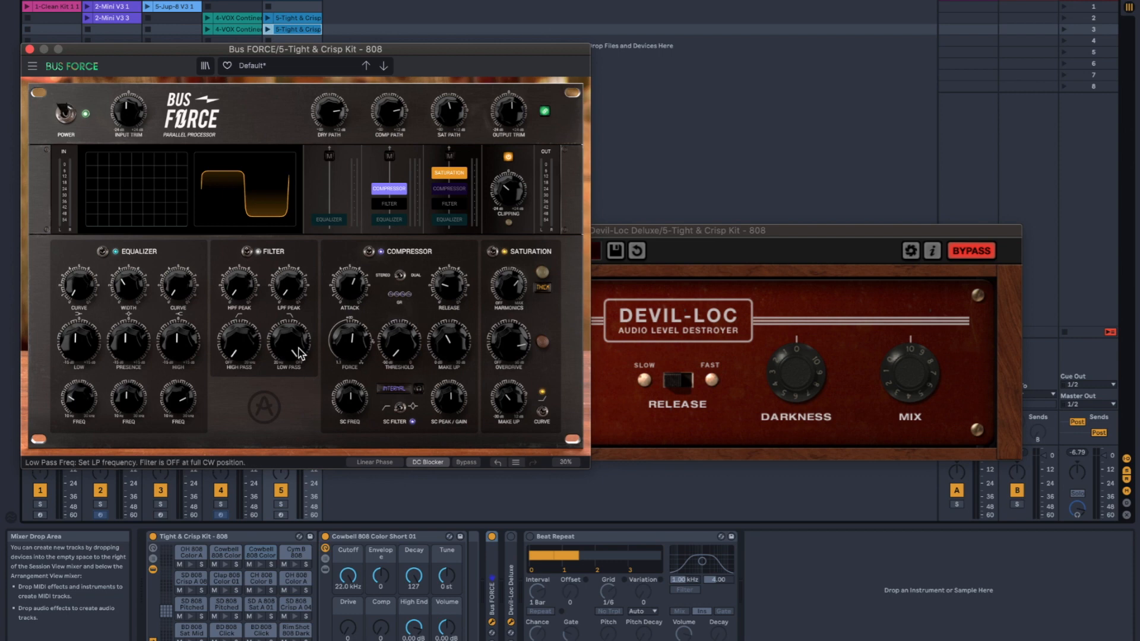
mouse_move(457, 358)
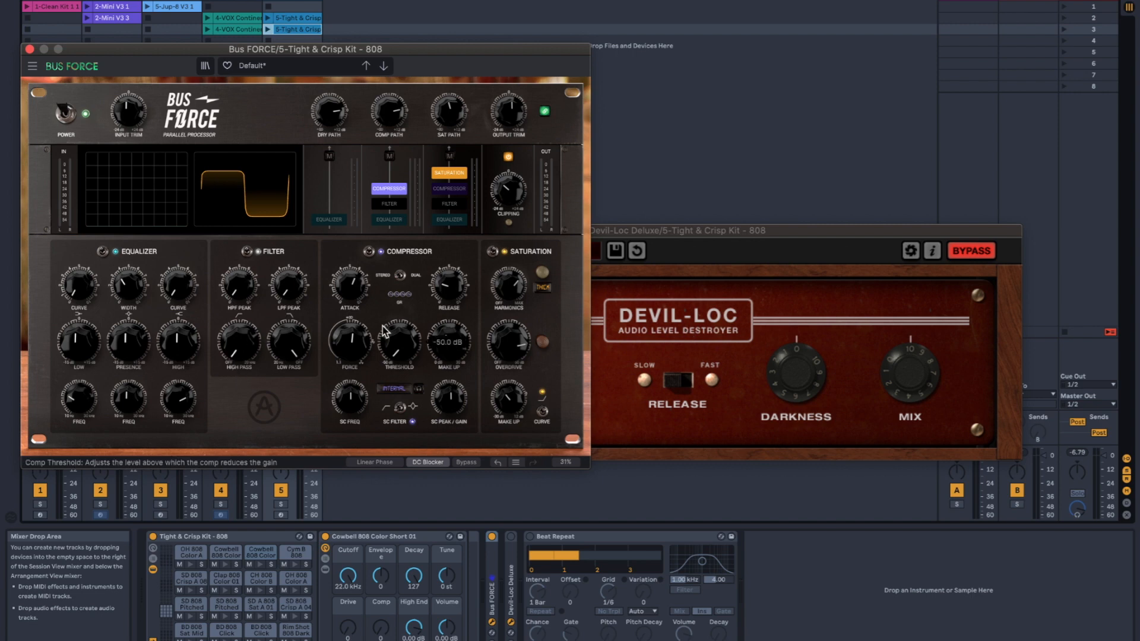
- Review the Devil-Loc Deluxe front panel against Bus Force's full module layout, switching between both windows and finishing on Bus Force
click(620, 292)
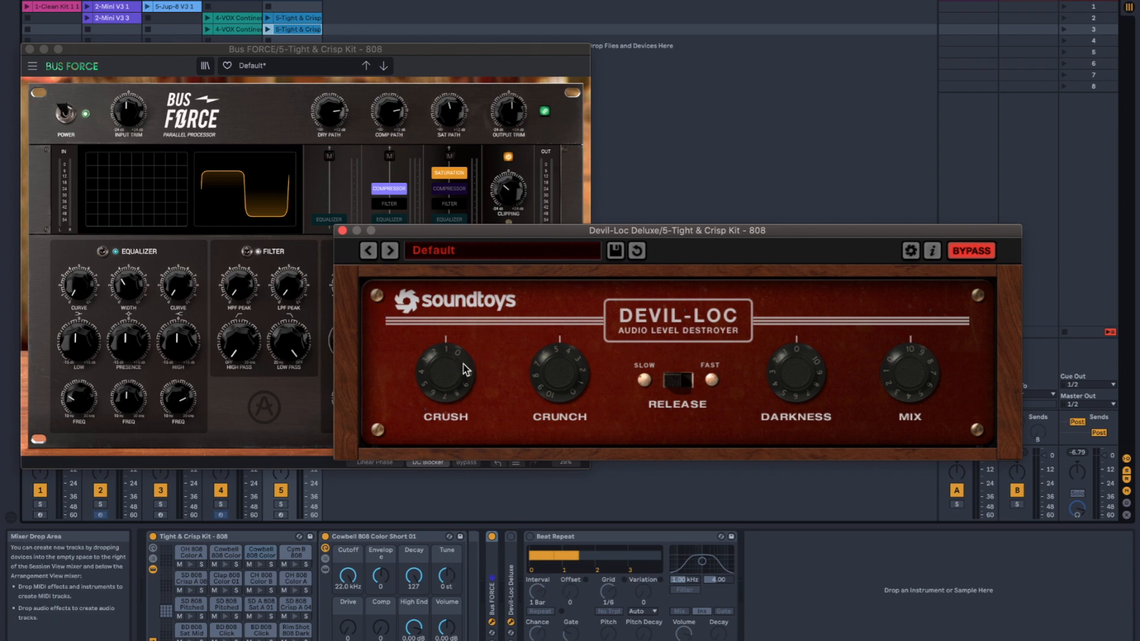
click(274, 406)
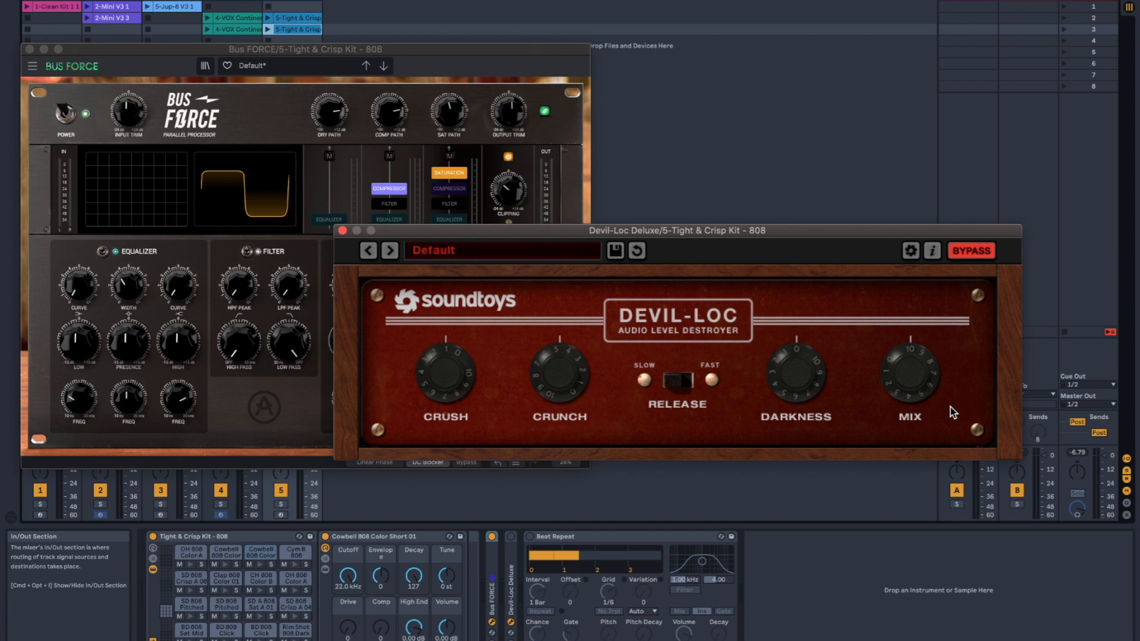
click(134, 177)
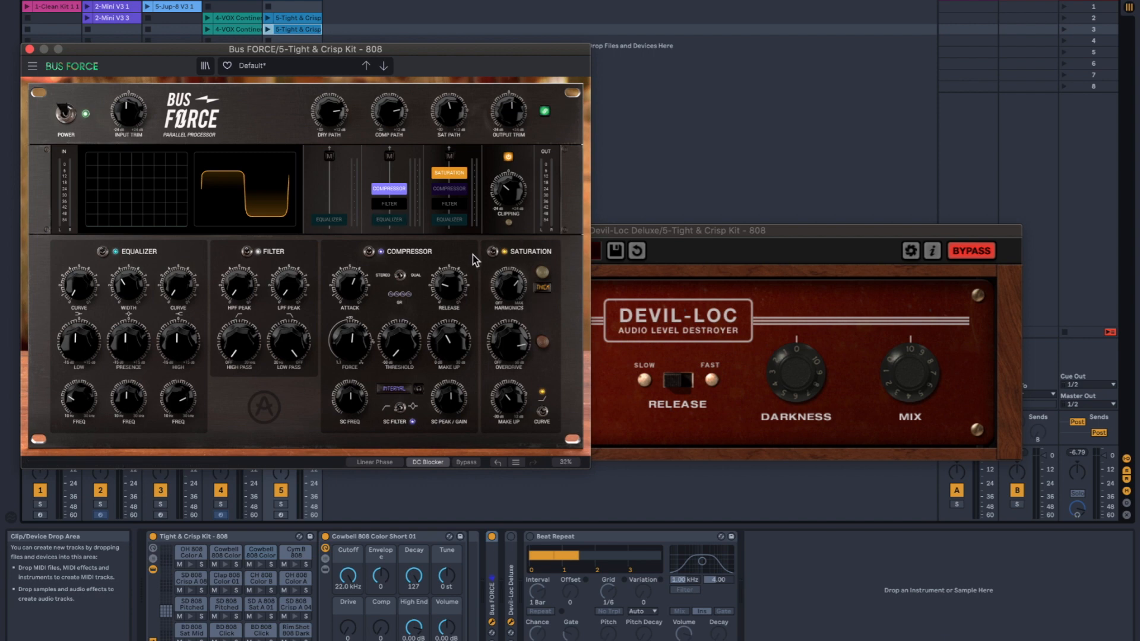
click(725, 315)
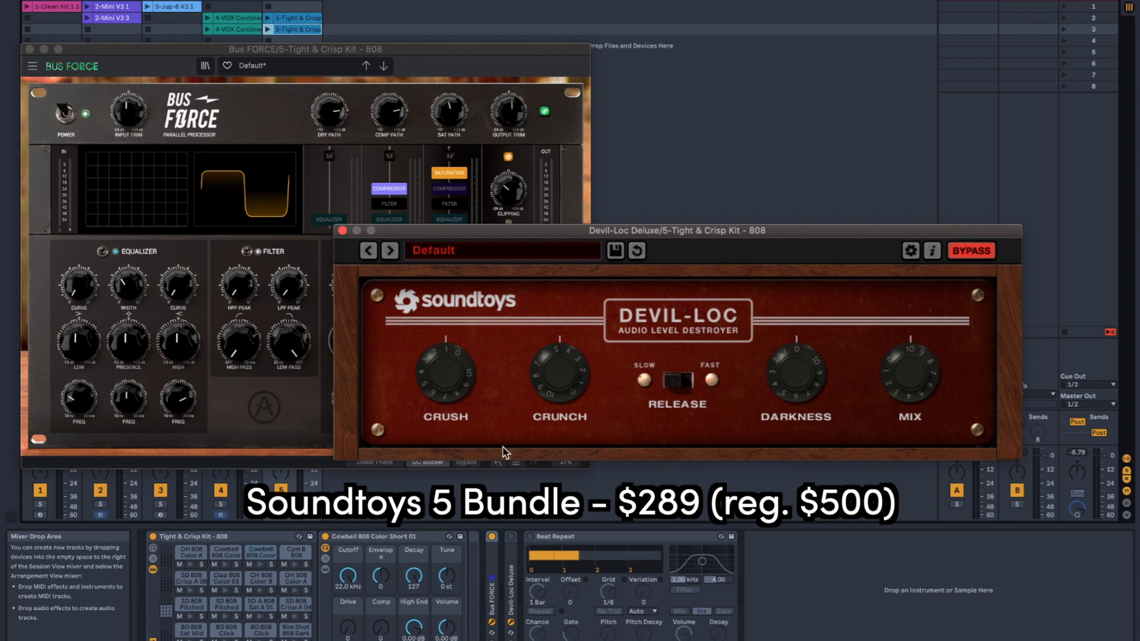
click(269, 426)
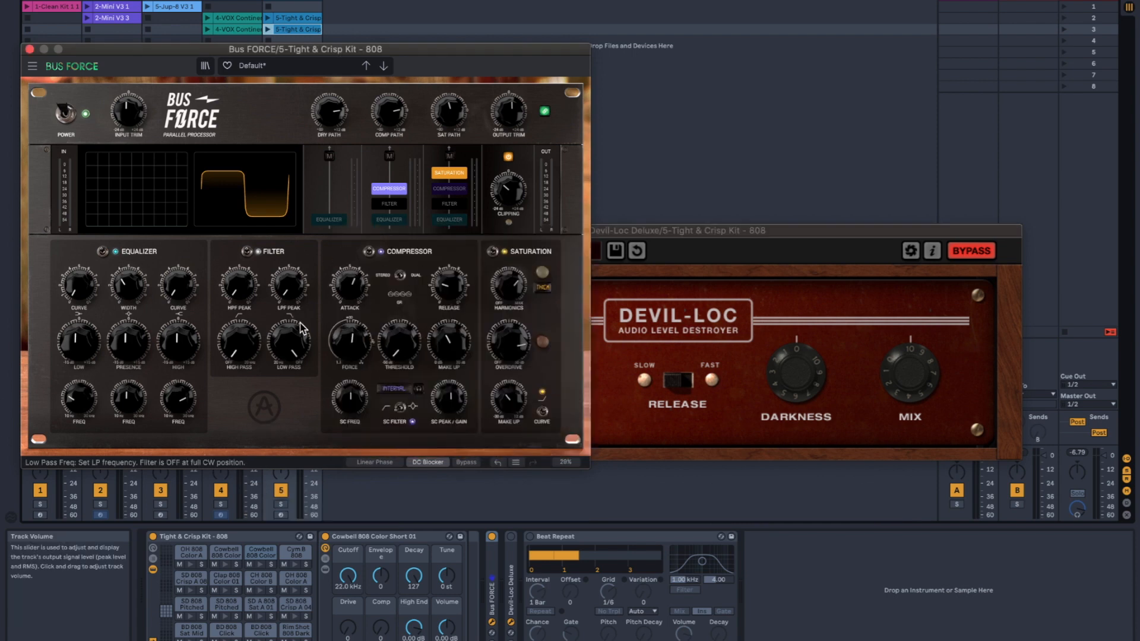
click(671, 326)
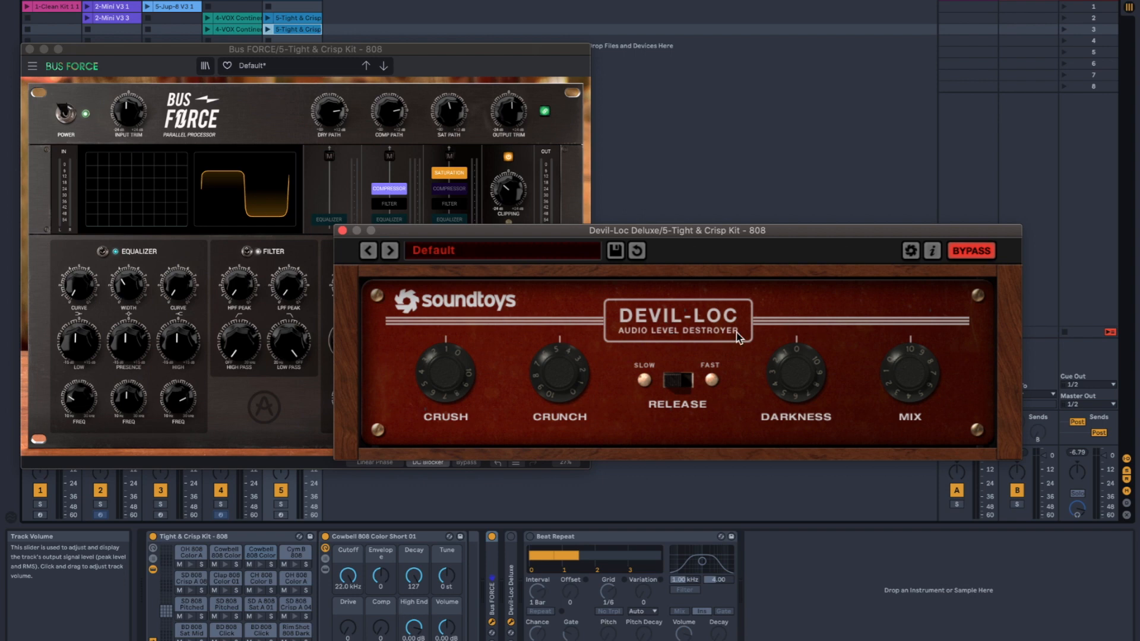
click(256, 398)
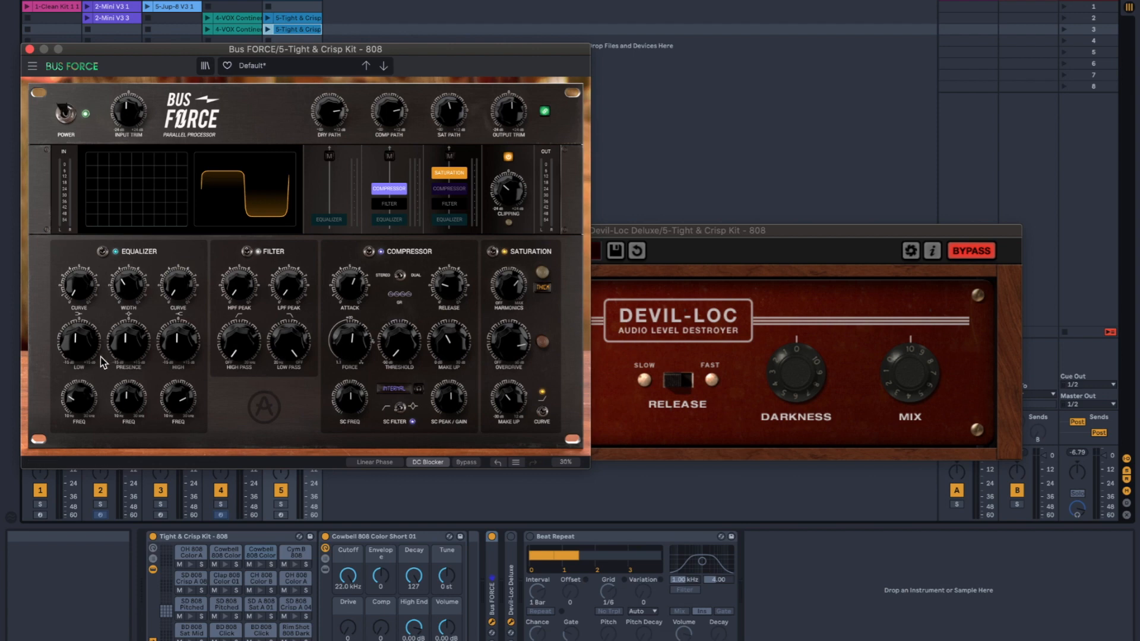
mouse_move(461, 395)
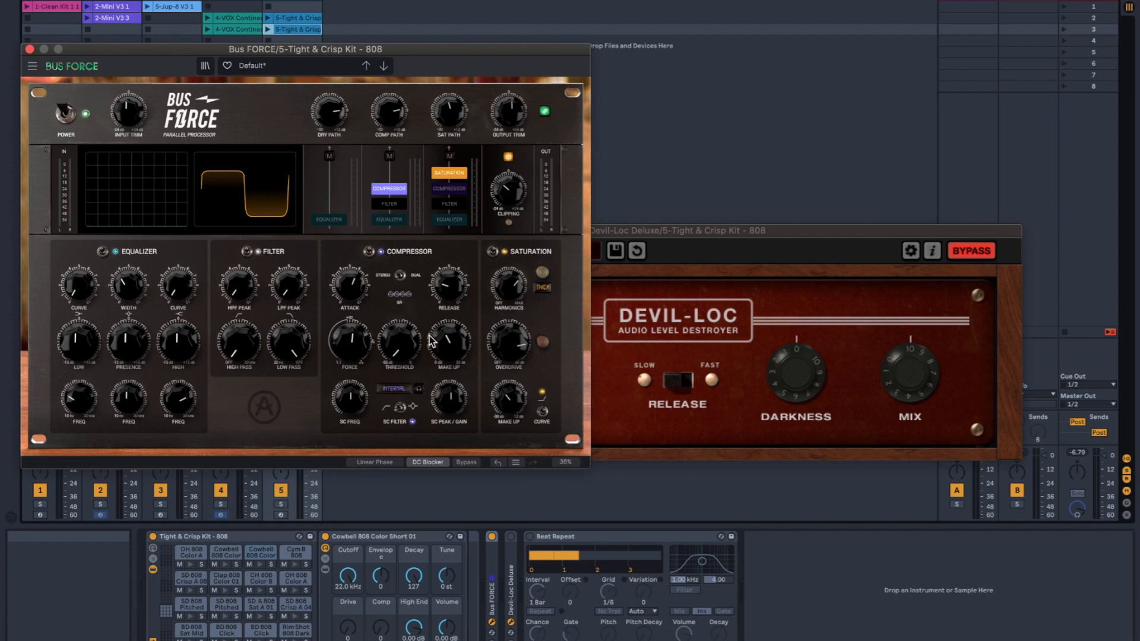